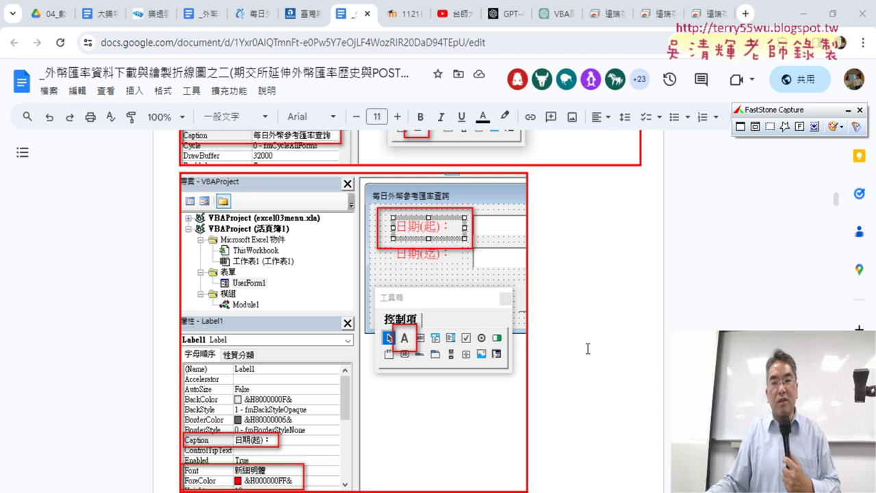
Step: Minimize Chrome to reveal the Excel VBA editor showing the UserForm1 design
scroll(587, 349, "up", 1)
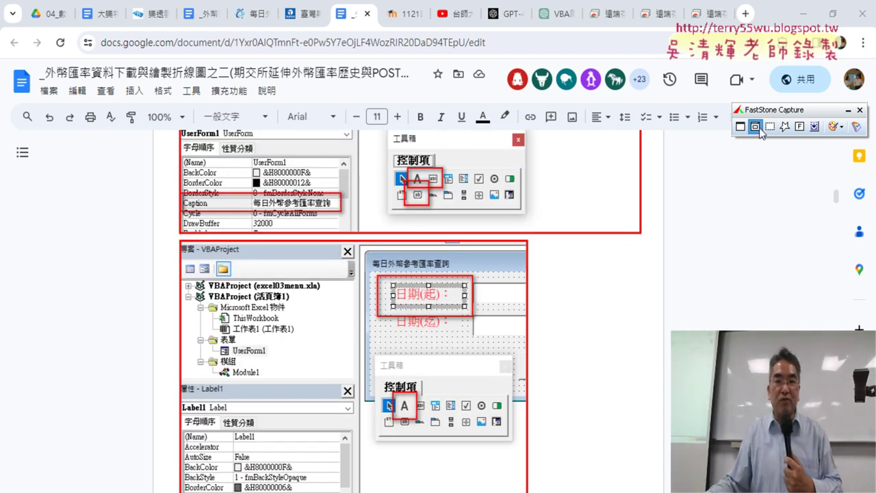
left_click(802, 14)
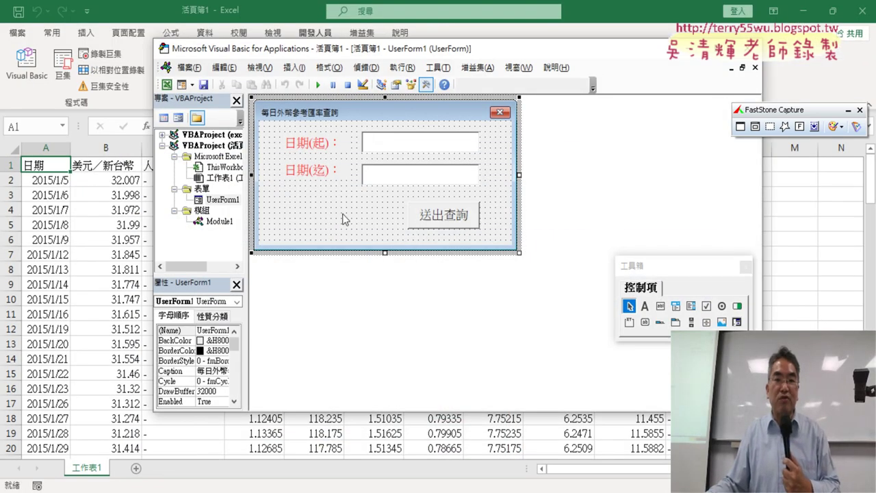
Step: Bring up the 表單 folder's context menu in the Project pane, then dismiss it
left_click(201, 189)
right_click(200, 192)
mouse_move(274, 265)
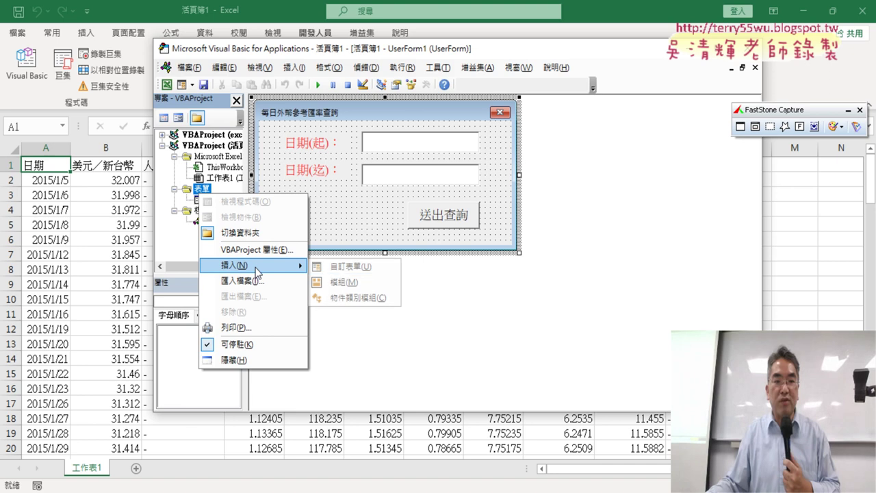
left_click(477, 247)
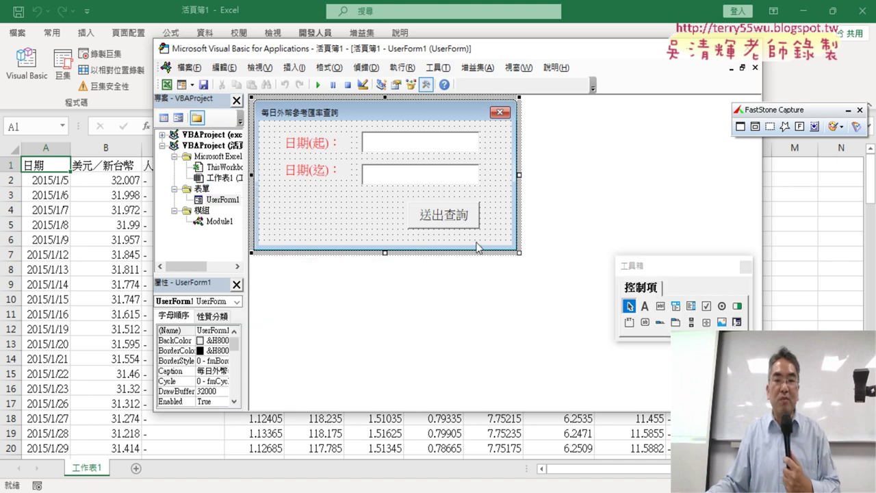
Step: Reposition the Toolbox beside UserForm1 and run the form to preview it over the sheet
mouse_move(688, 271)
left_mouse_down()
mouse_move(586, 133)
mouse_move(606, 112)
left_mouse_up()
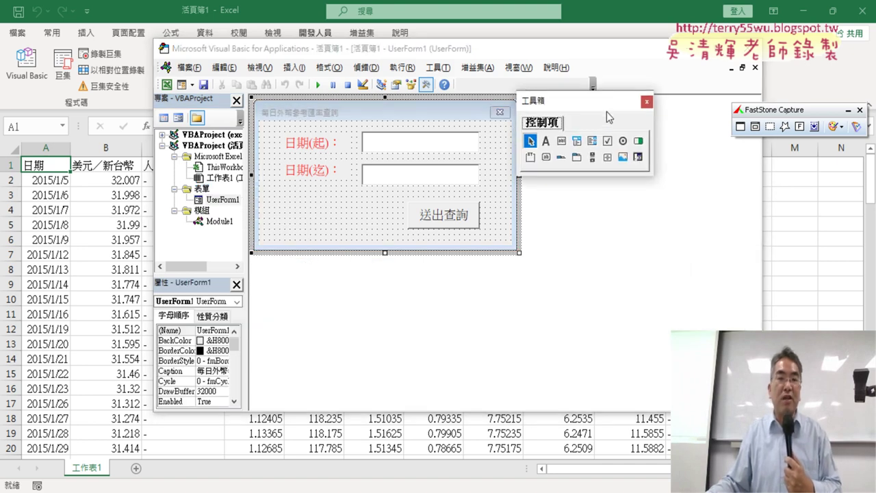
left_click(649, 102)
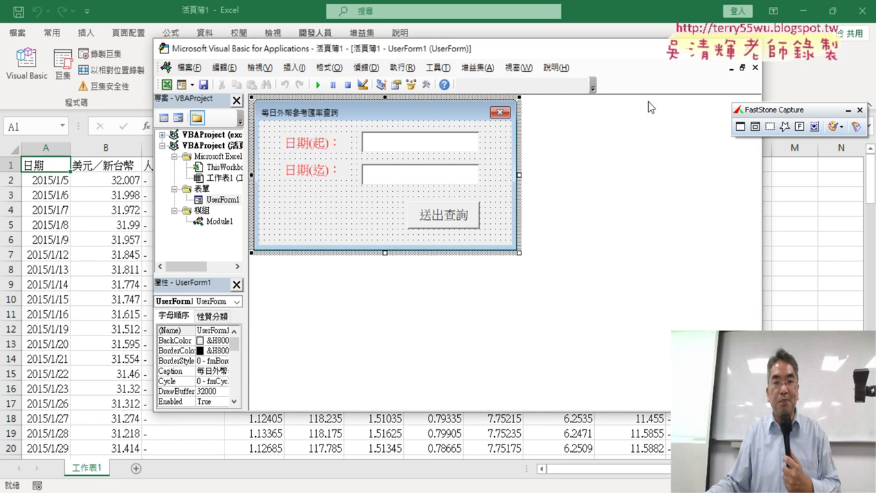
left_click(426, 85)
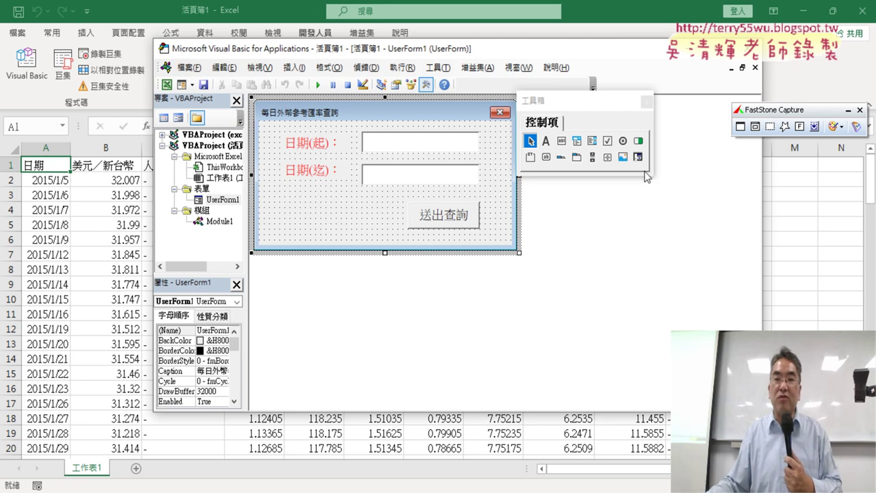
left_click_drag(597, 105, 676, 121)
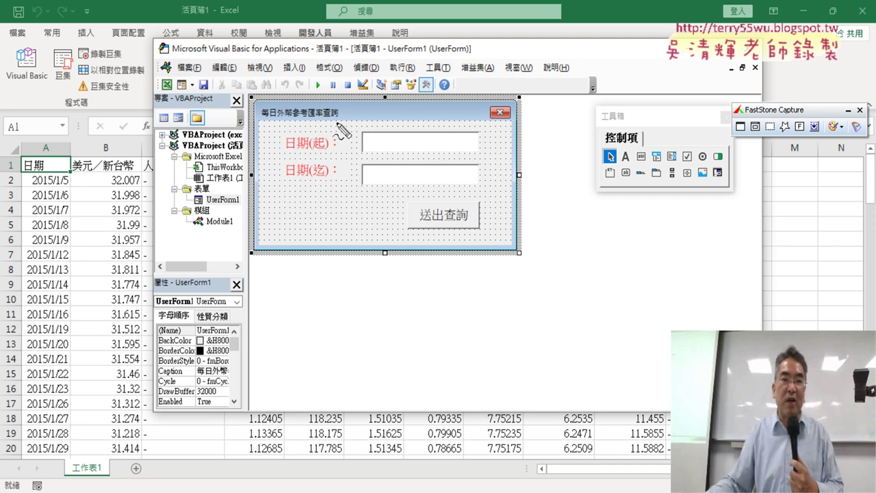
mouse_move(339, 122)
left_mouse_down()
mouse_move(329, 100)
mouse_move(334, 123)
left_mouse_up()
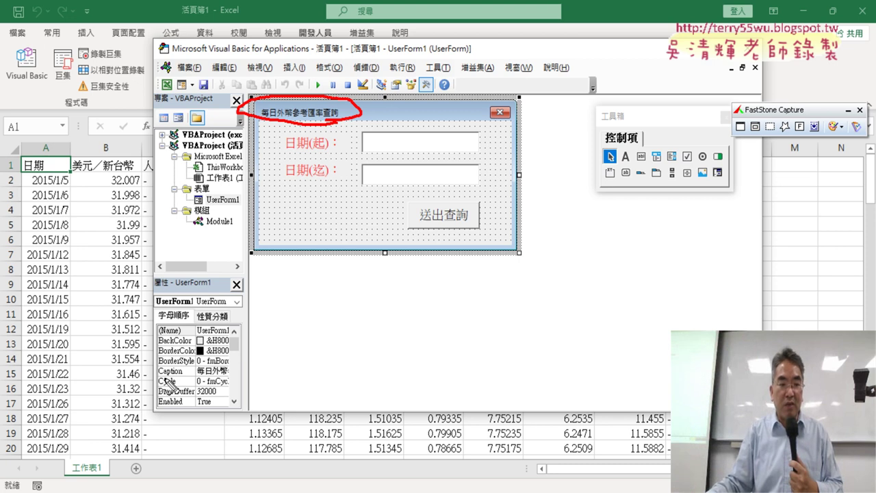
mouse_move(167, 385)
left_mouse_down()
mouse_move(218, 372)
mouse_move(252, 378)
left_mouse_up()
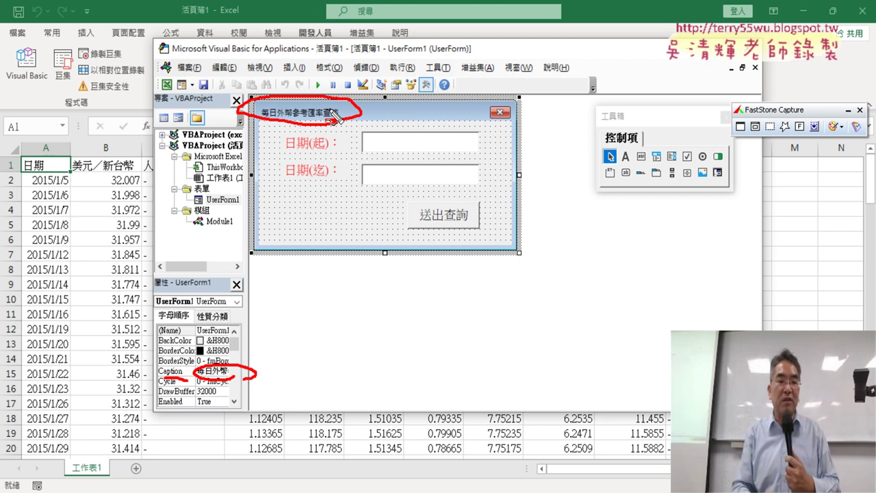
key("Escape")
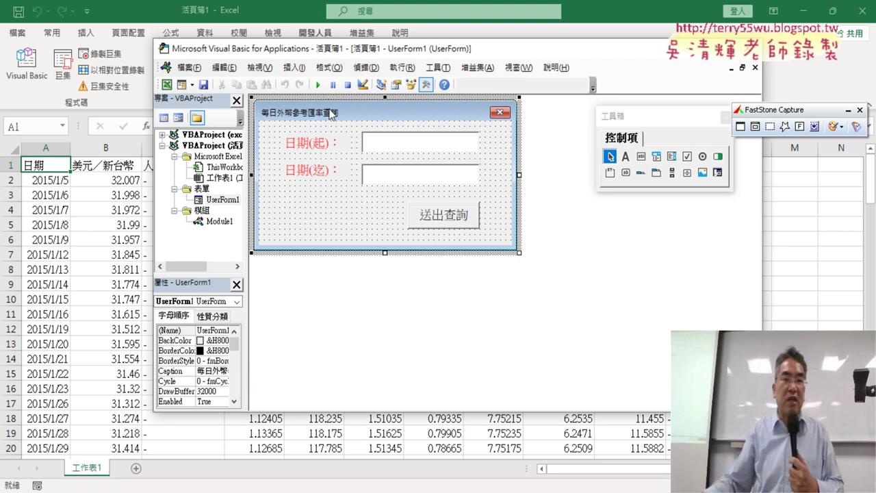
left_click(318, 84)
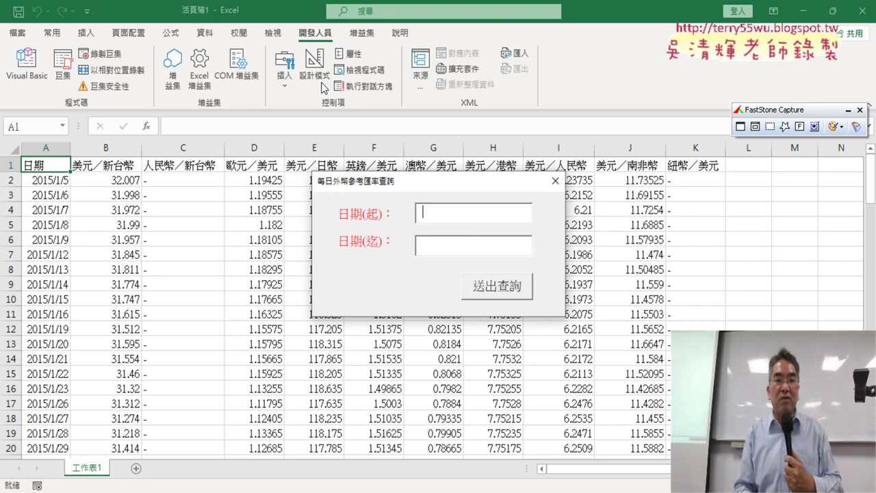
Step: Stop the running form and open the 送出查詢 button's CommandButton1_Click stub
left_click(556, 181)
left_click(432, 224)
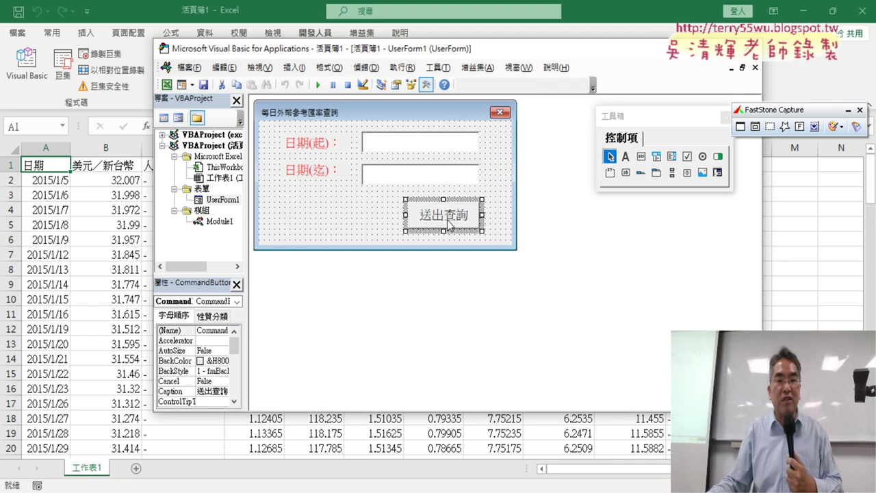
double_click(450, 225)
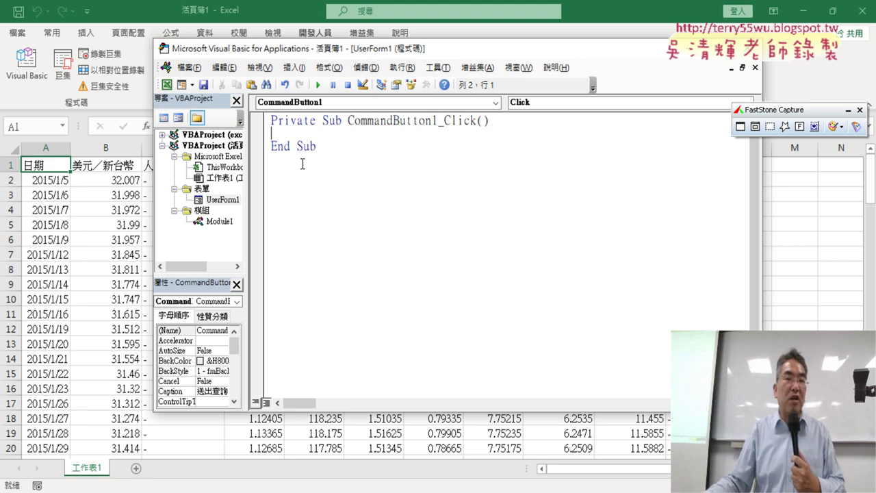
left_click(756, 67)
left_click(368, 221)
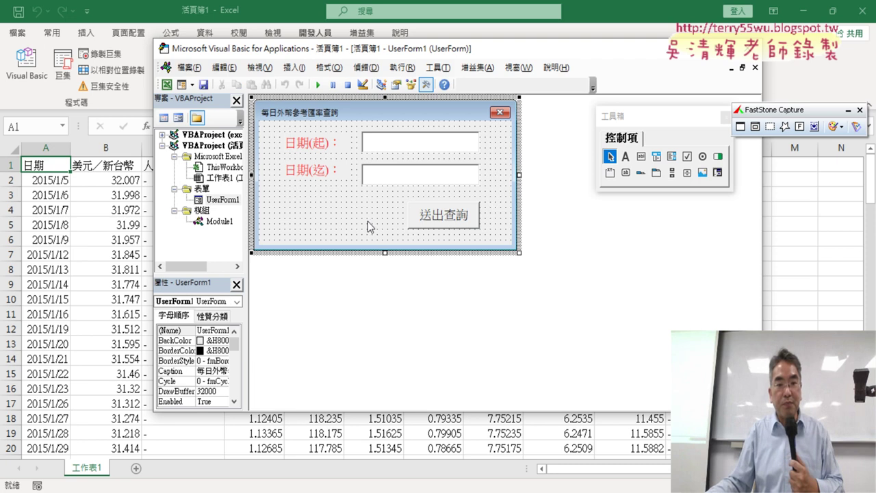
double_click(454, 219)
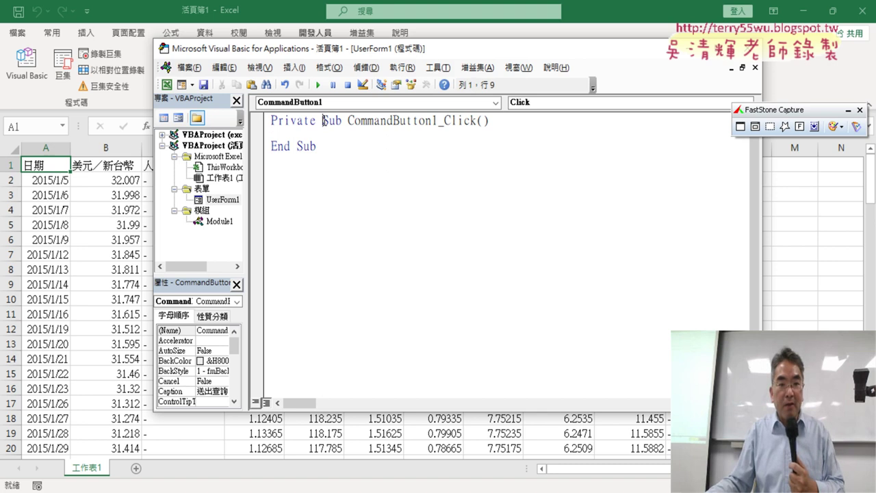
Step: Highlight Sub and CommandButton in the procedure header, then widen the Project pane
left_click_drag(323, 121, 348, 120)
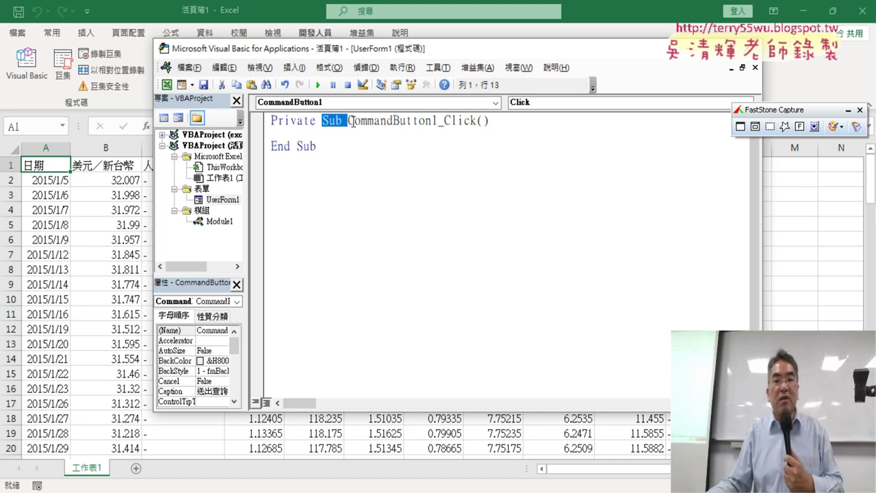
left_click(436, 129)
left_click_drag(349, 121, 433, 120)
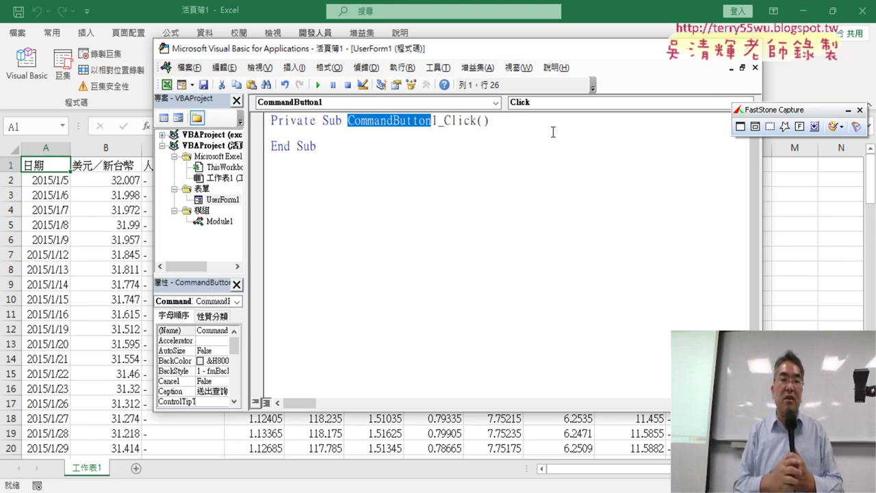
left_click(306, 133)
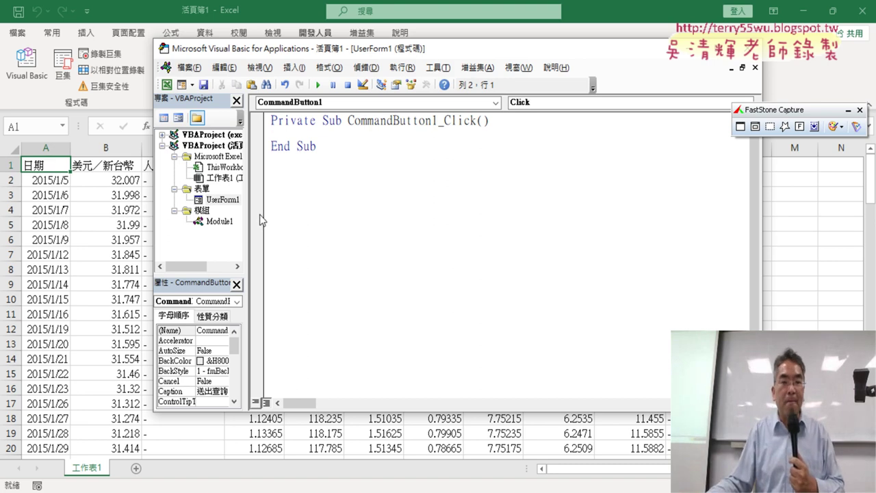
left_click_drag(247, 212, 282, 212)
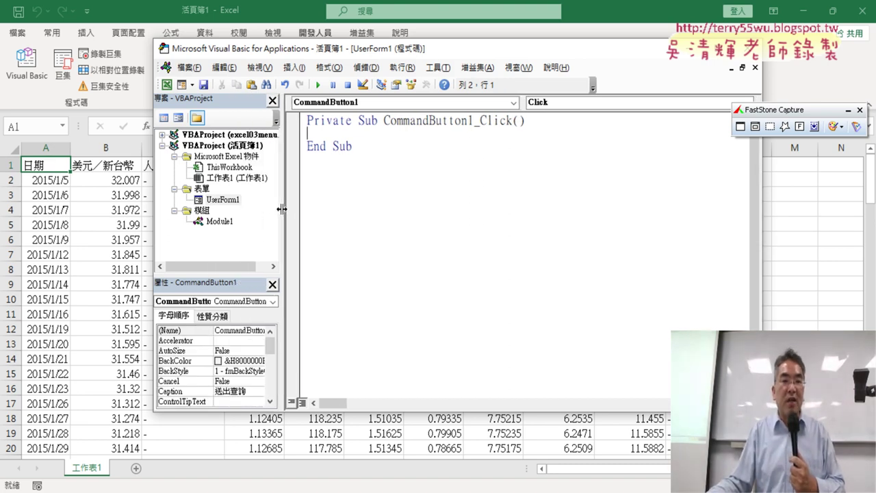
Step: Copy Module1's macro body from x = InputBox through End With, then close Module1's code window
double_click(215, 223)
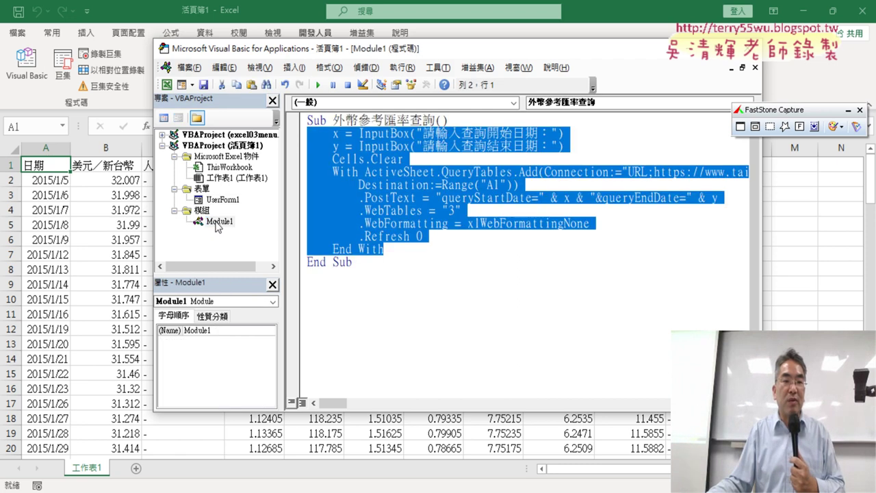
left_click(392, 198)
left_click_drag(396, 249, 298, 134)
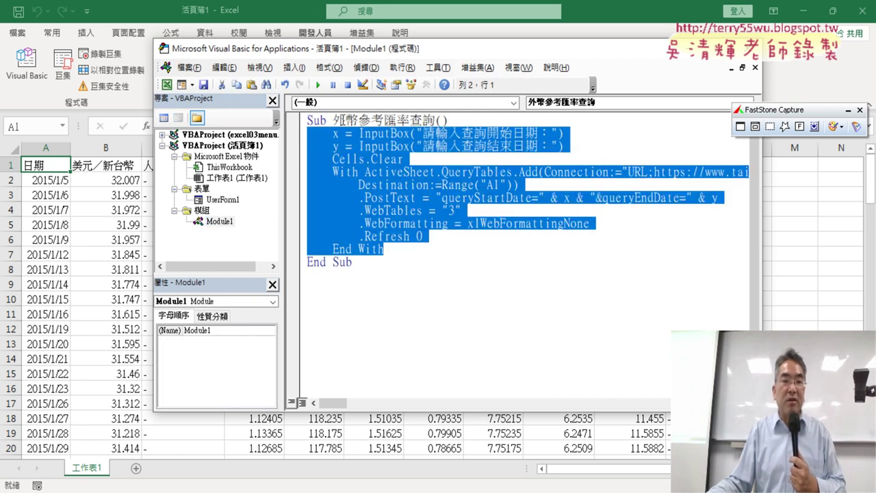
right_click(363, 154)
left_click(396, 176)
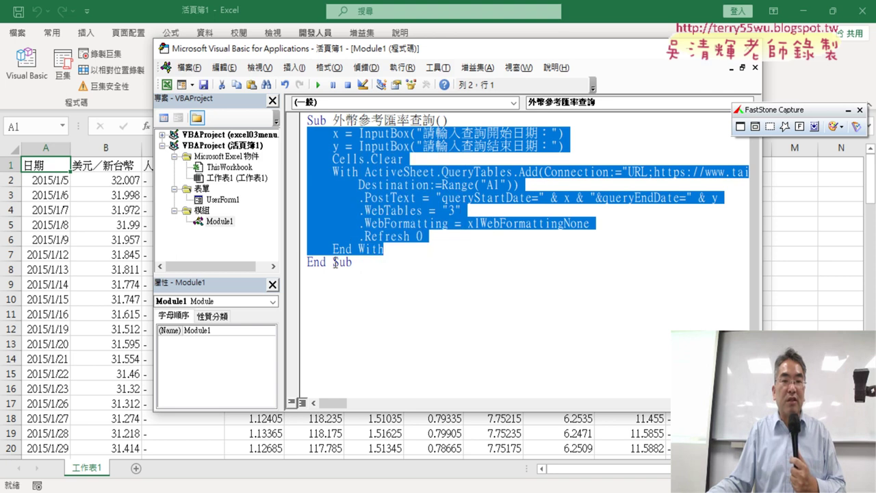
right_click(393, 165)
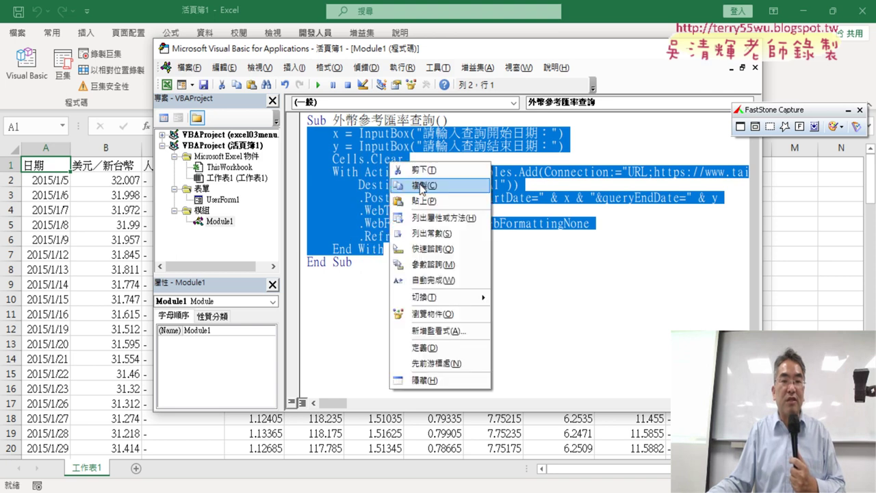
left_click(422, 186)
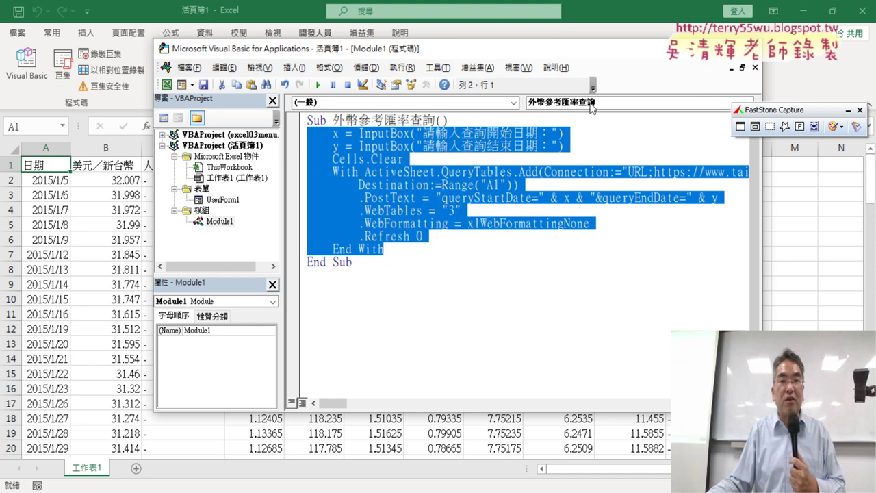
left_click_drag(533, 55, 430, 55)
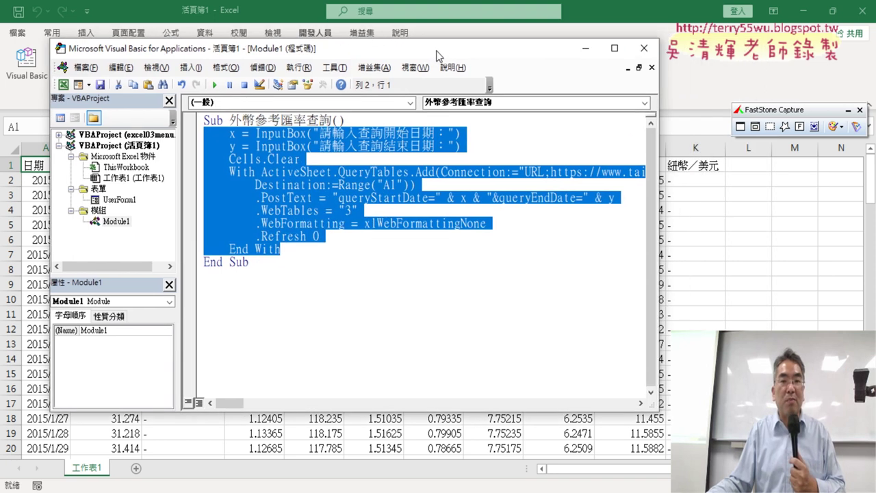
left_click(652, 69)
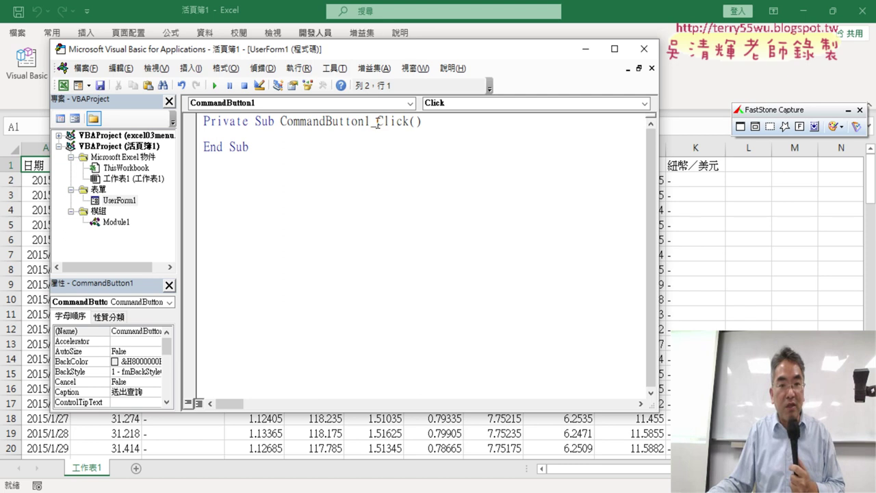
right_click(216, 135)
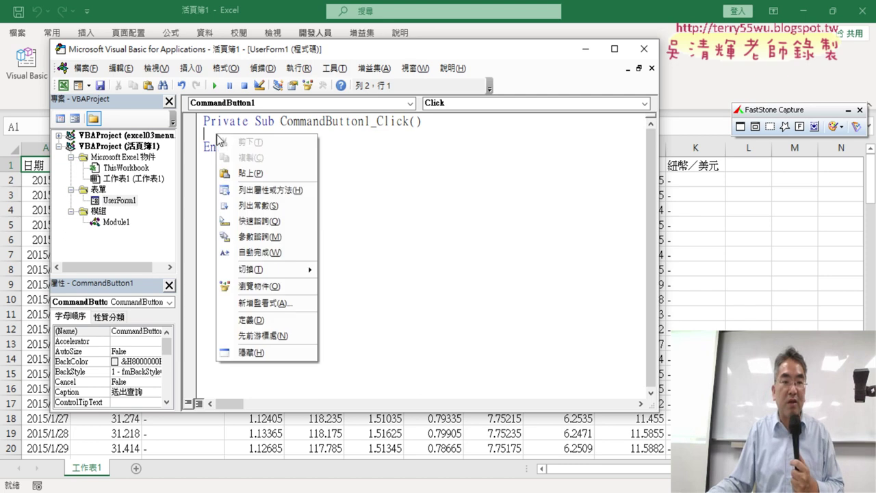
left_click(247, 175)
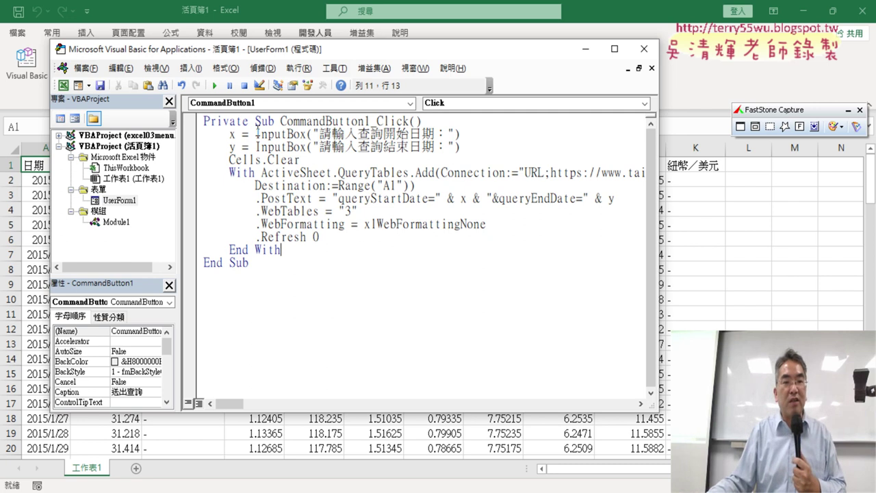
left_click_drag(256, 134, 462, 134)
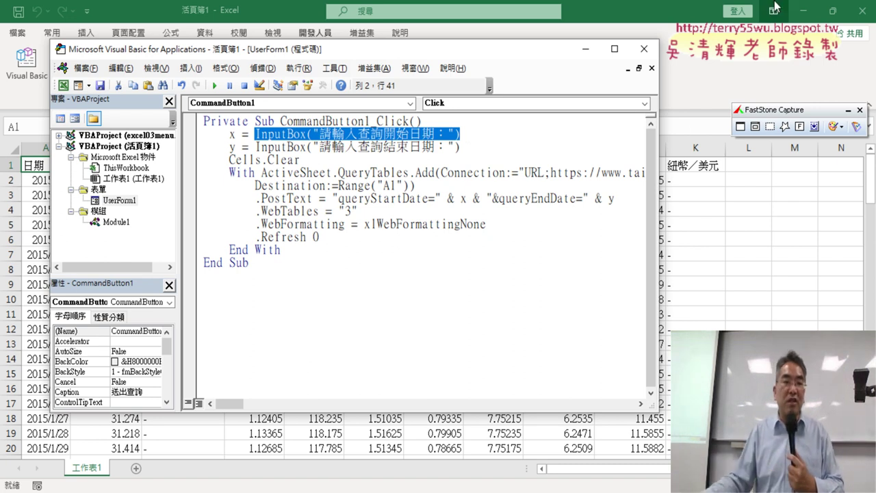
Step: Check the text box names on UserForm1, then replace the x InputBox with TextBox1.Text
double_click(123, 200)
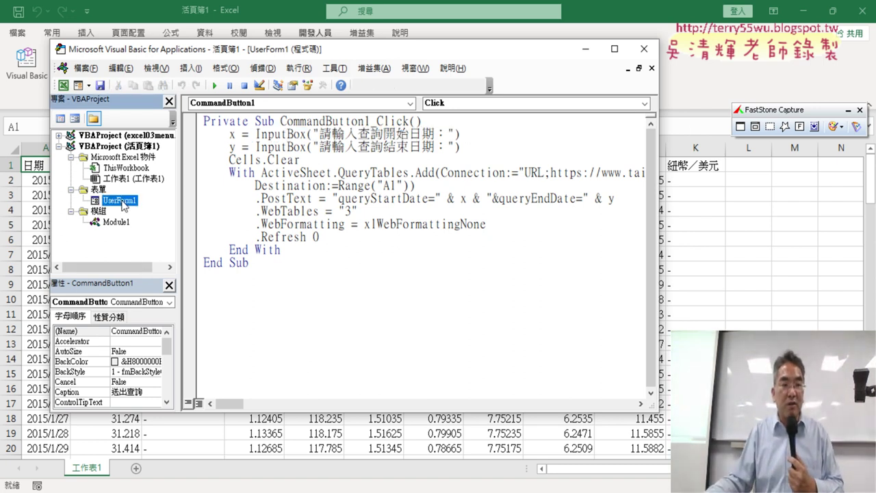
left_click(351, 145)
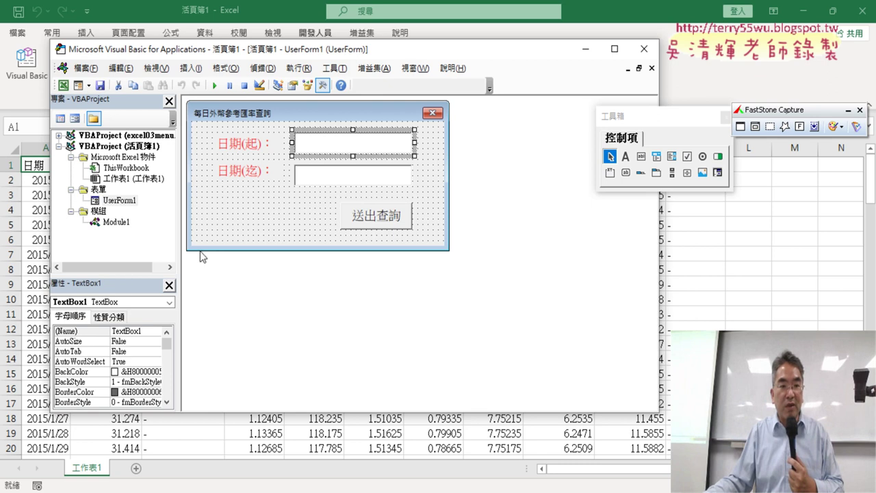
left_click(349, 177)
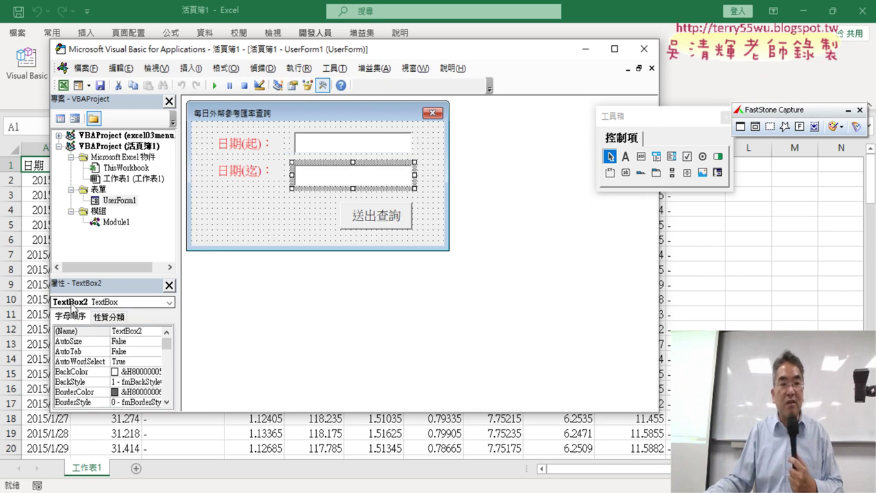
left_click(391, 221)
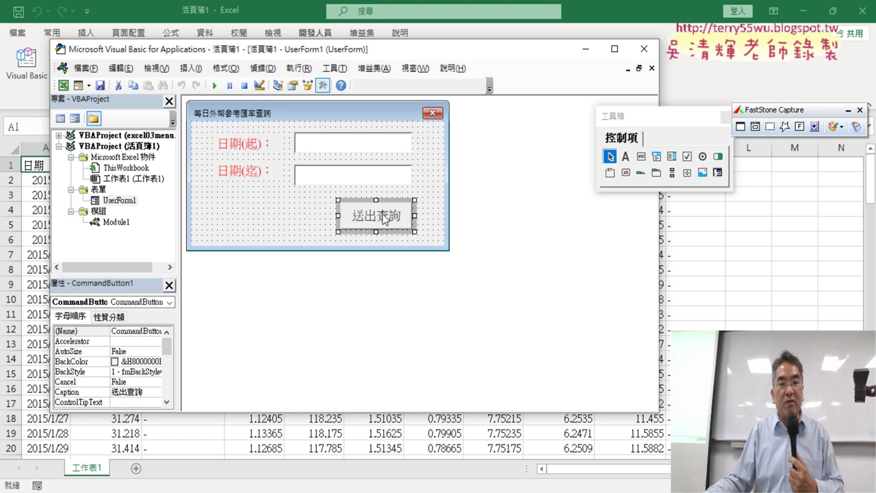
double_click(384, 215)
left_click_drag(257, 135, 489, 137)
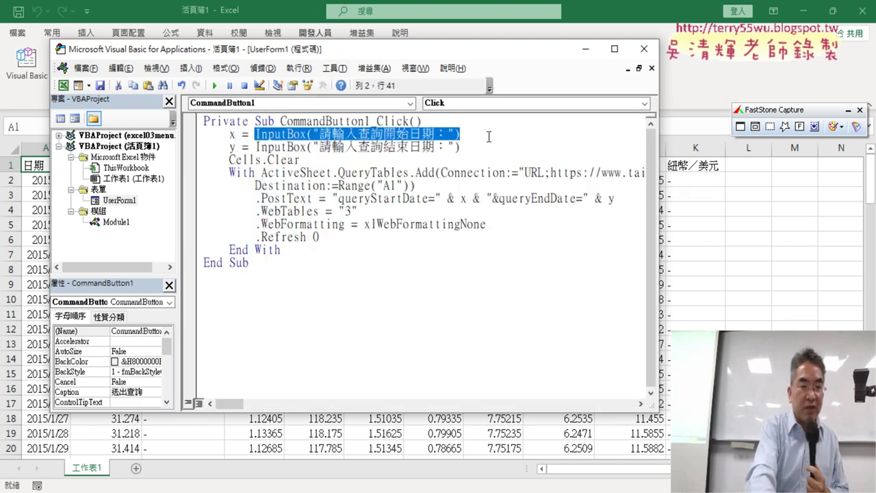
type("te")
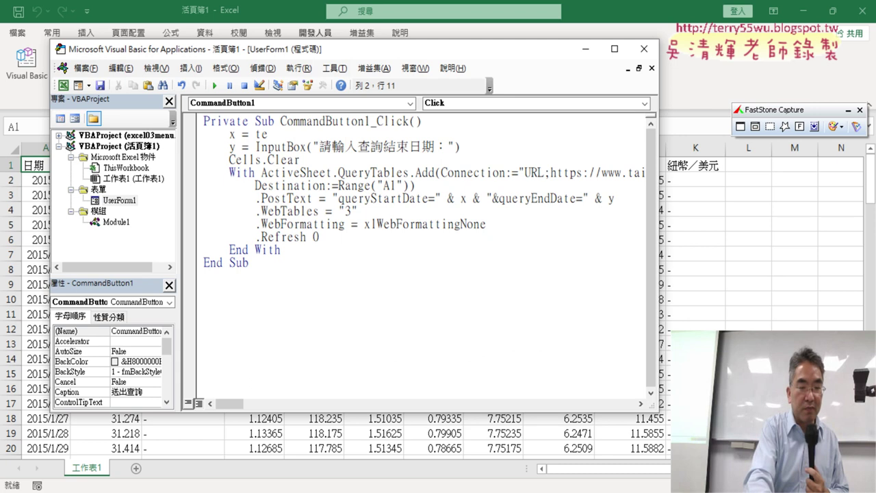
type("x")
type("t")
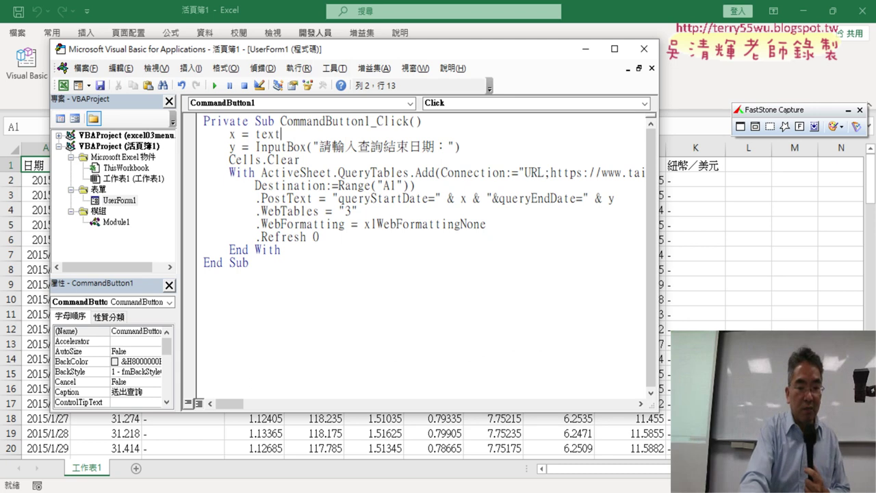
type("box")
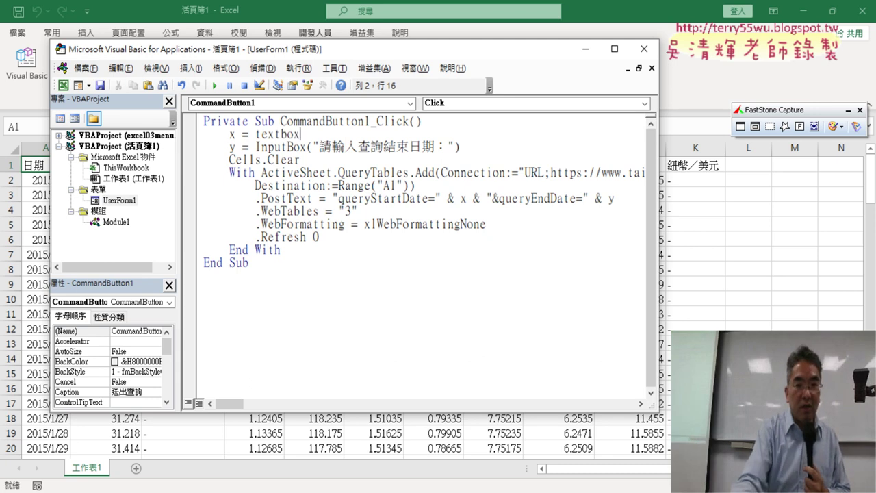
type("1")
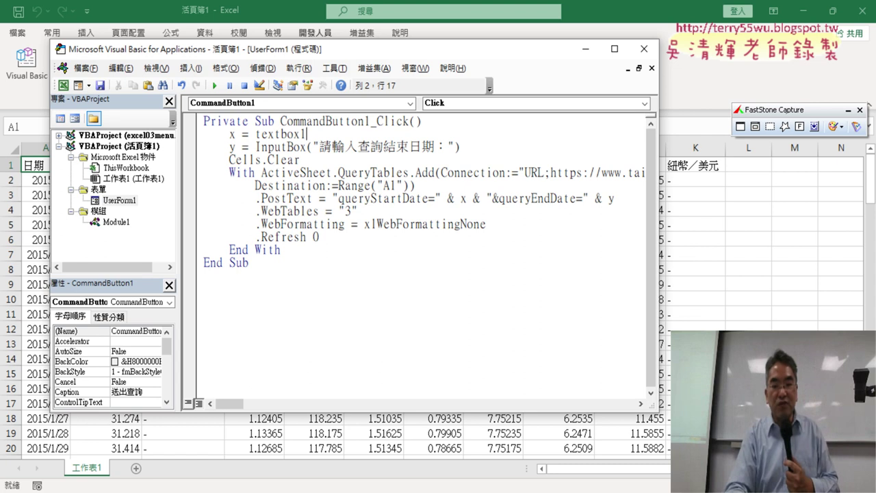
type(".text")
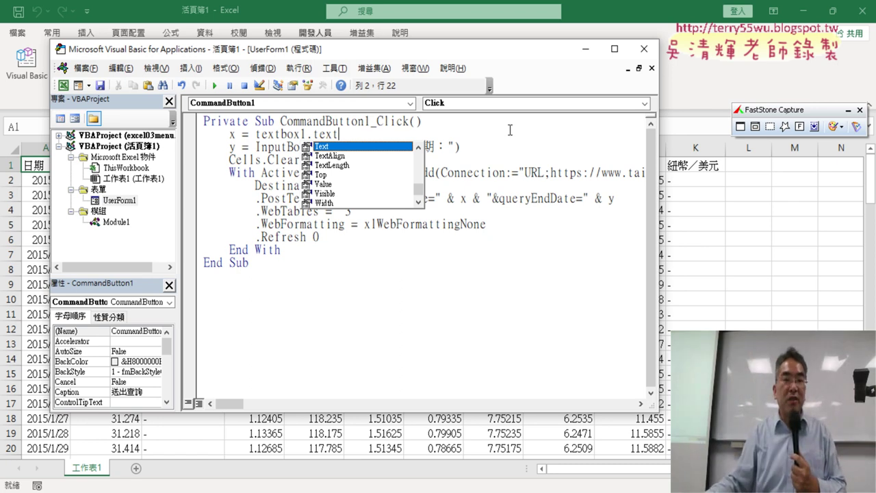
double_click(360, 148)
Step: Replace the y line's InputBox with TextBox2.Text by pasting the x expression and editing the digit
left_click_drag(360, 134, 254, 134)
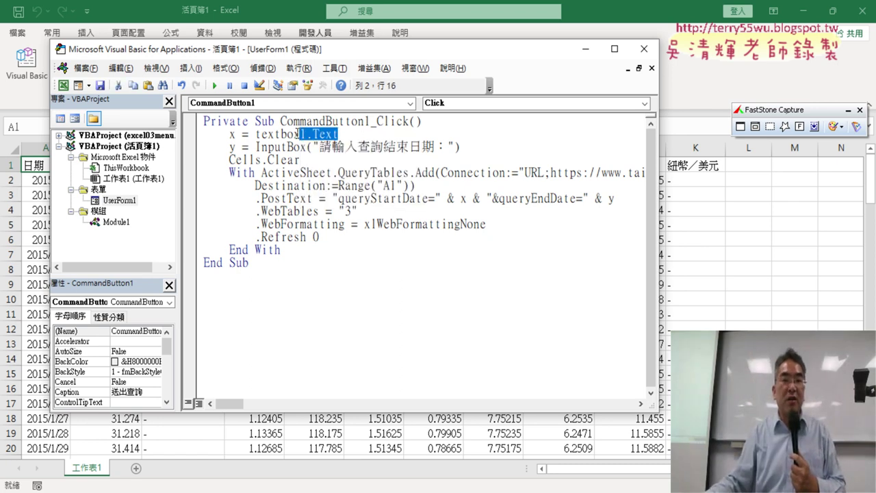
right_click(281, 139)
left_click(316, 156)
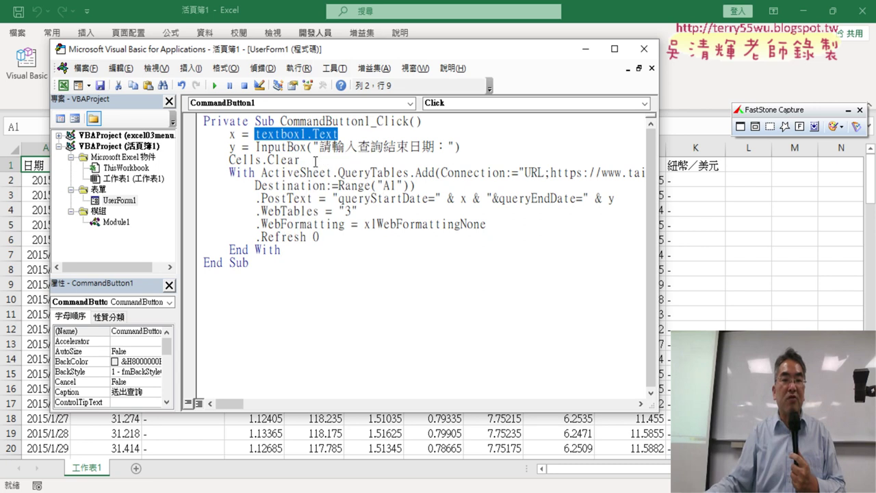
left_click_drag(471, 147, 255, 147)
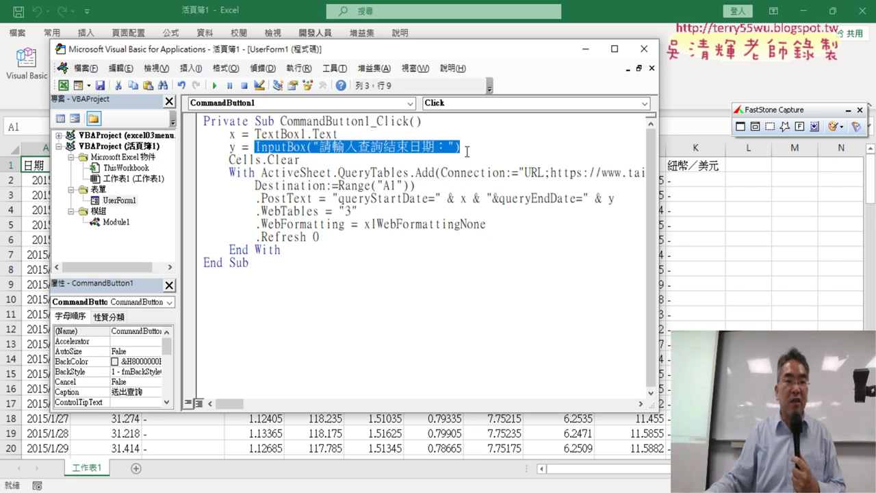
key("ctrl+v")
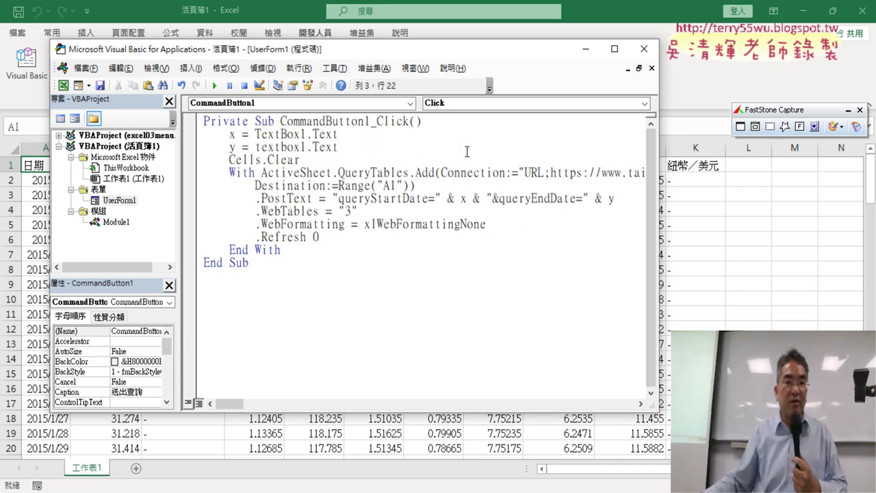
left_click(306, 146)
key("BackSpace")
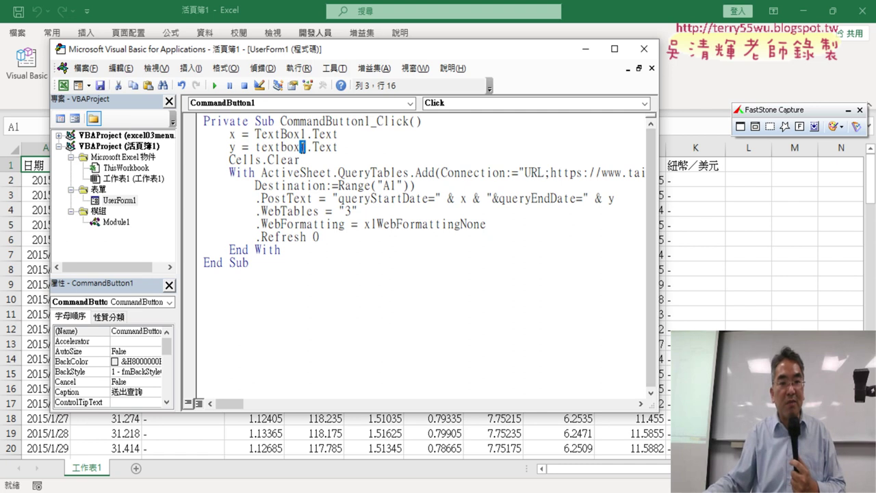
type("2")
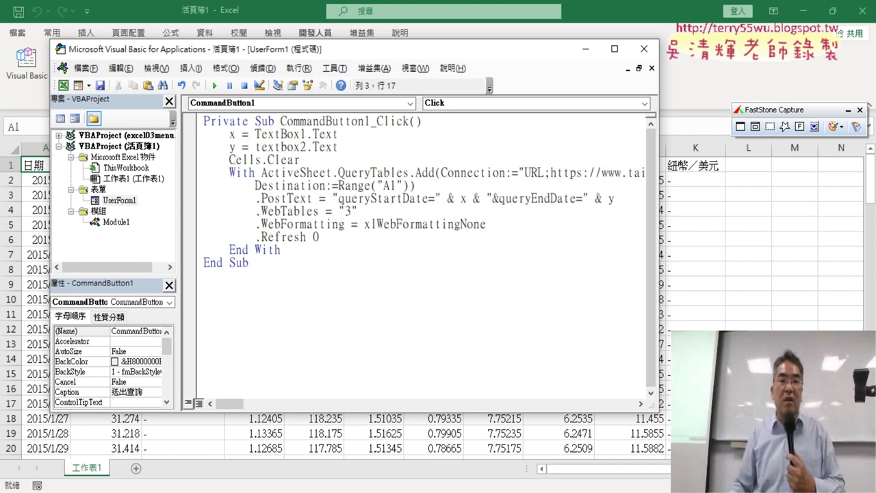
left_click(514, 270)
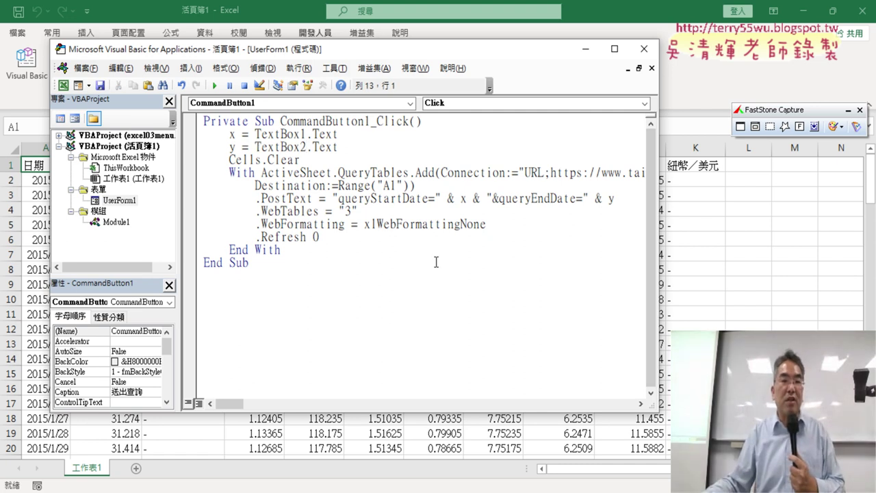
Step: Widen the VBA editor to reveal the full query URL, then run UserForm1 from the procedure
left_click_drag(338, 135, 255, 134)
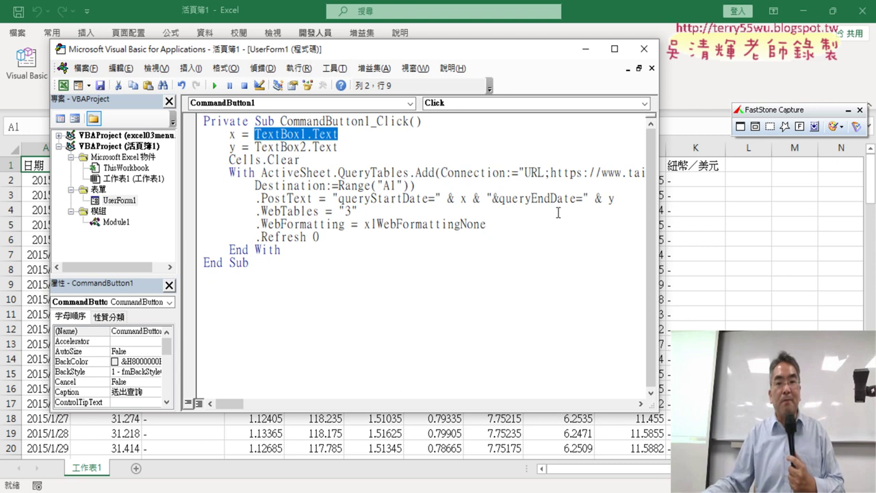
left_click_drag(659, 221, 800, 221)
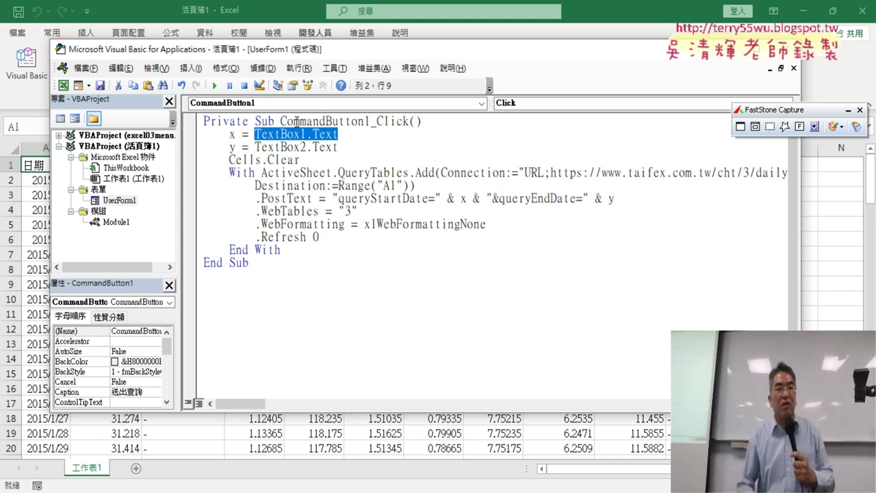
left_click(313, 174)
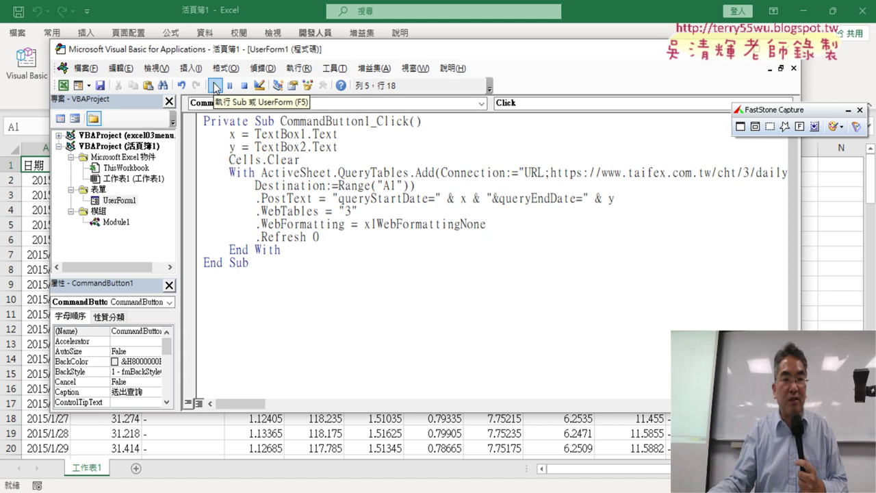
left_click(215, 86)
type("20")
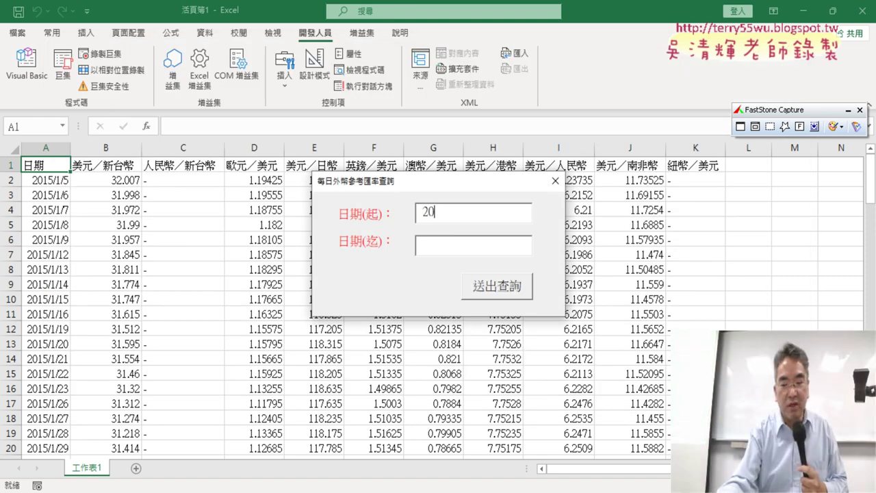
Step: Enter 2019/1/1 and 2019/2/28 as the dates and submit the query with 送出查詢
type("19/1")
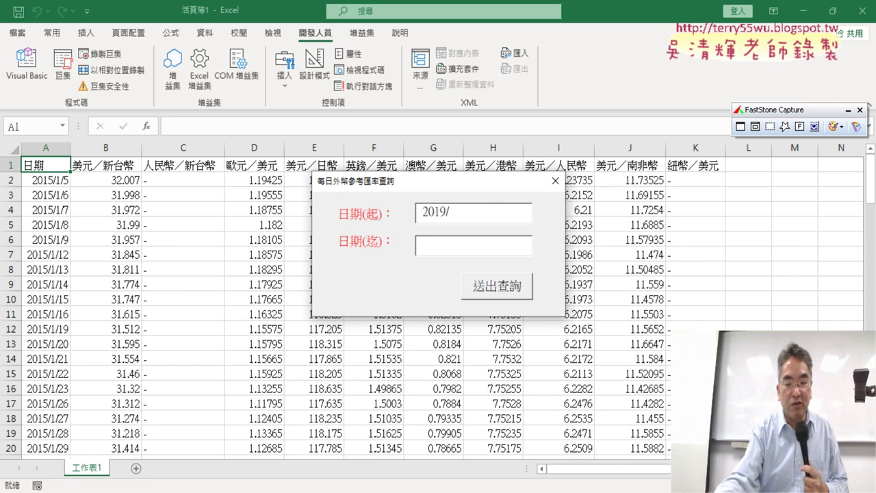
type("/1")
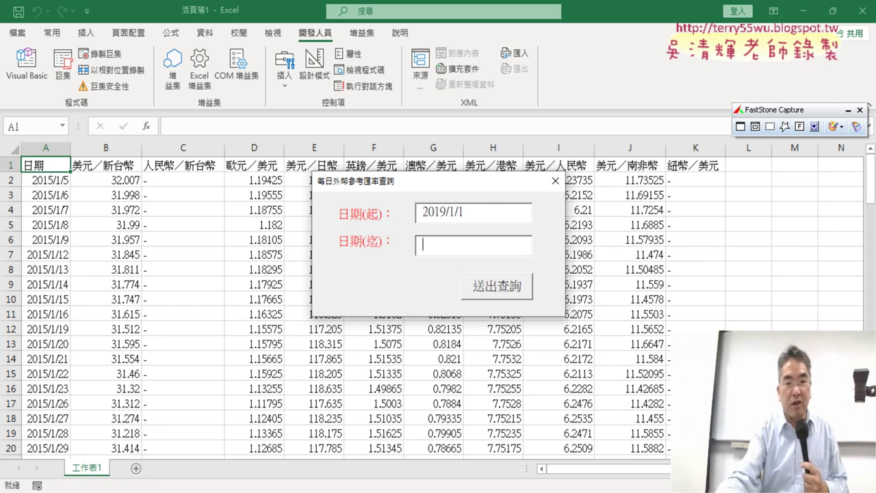
type("2019")
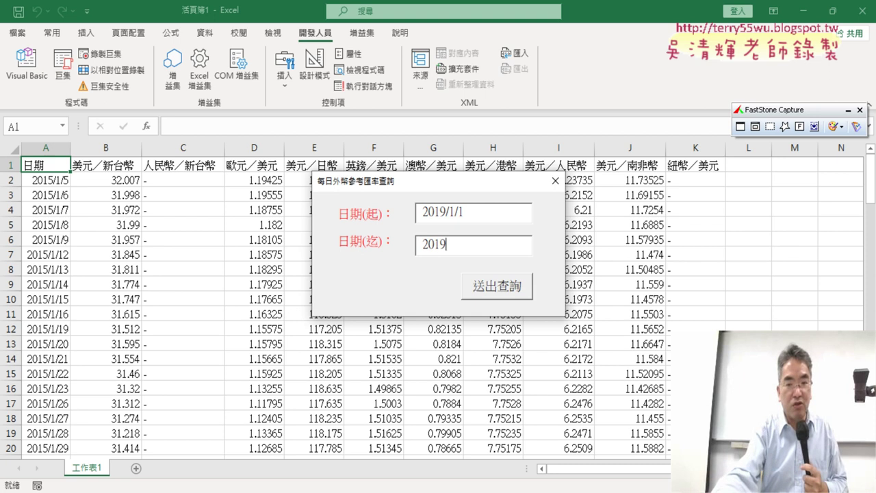
type("/2/")
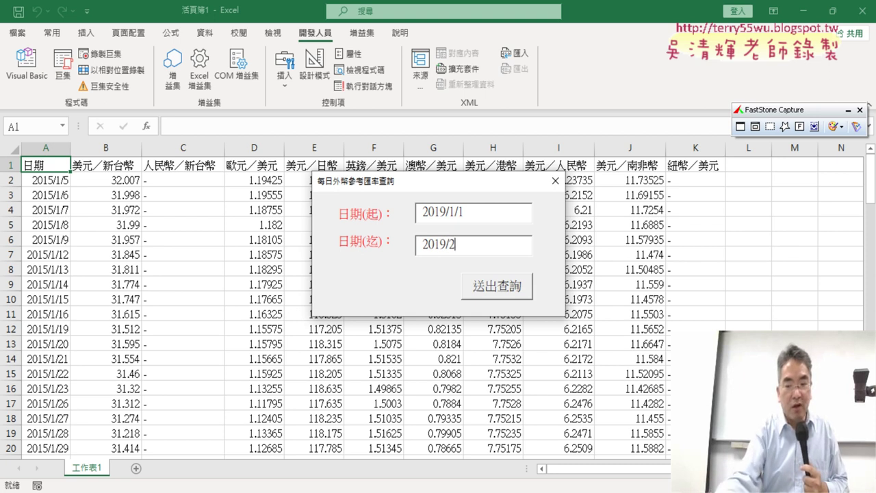
type("28")
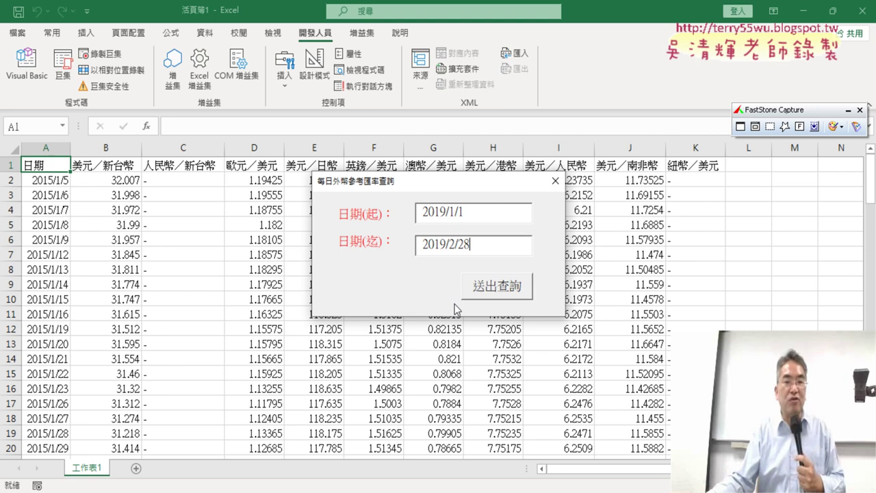
left_click(500, 282)
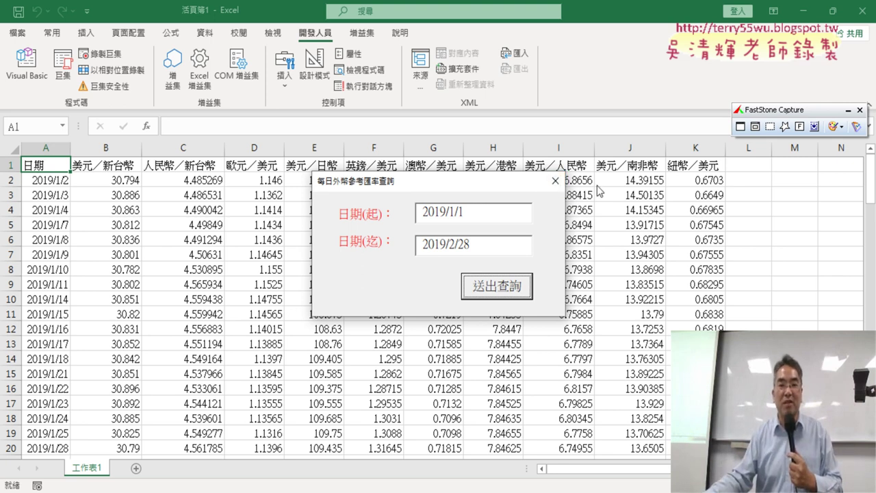
Step: Close the running form, bring the worksheet forward, and reopen the VBA editor on UserForm1
left_click(556, 182)
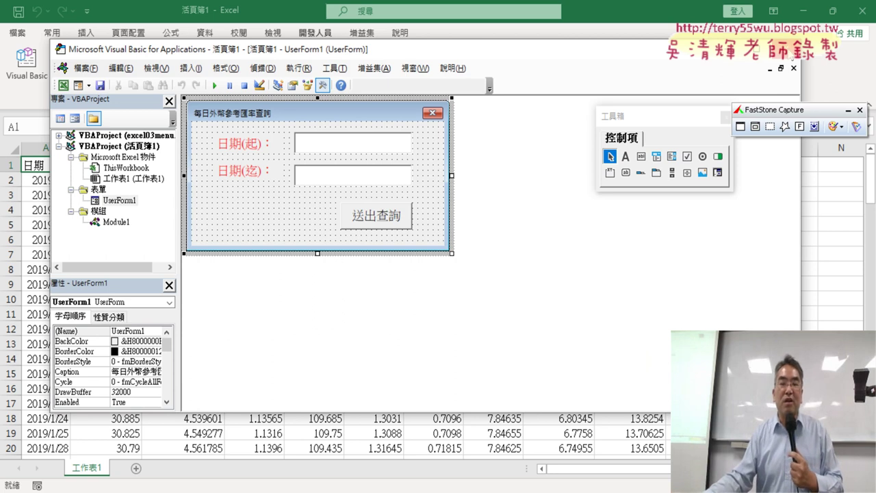
left_click(793, 68)
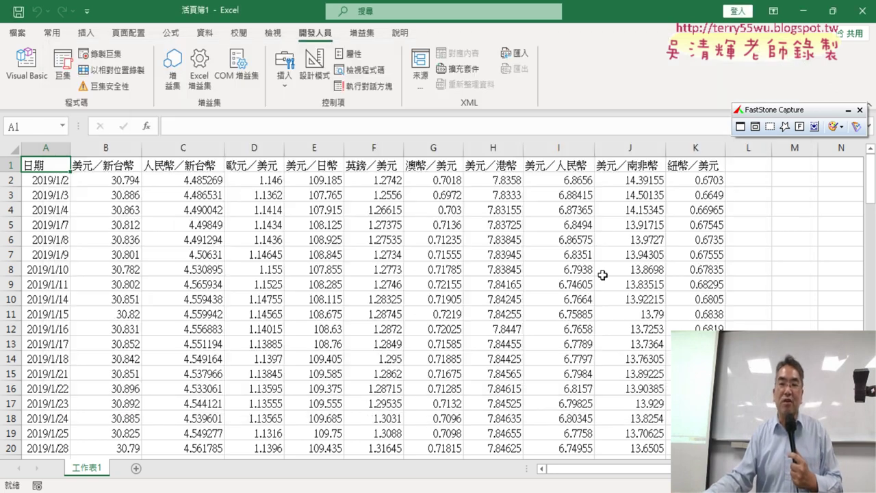
left_click(567, 328)
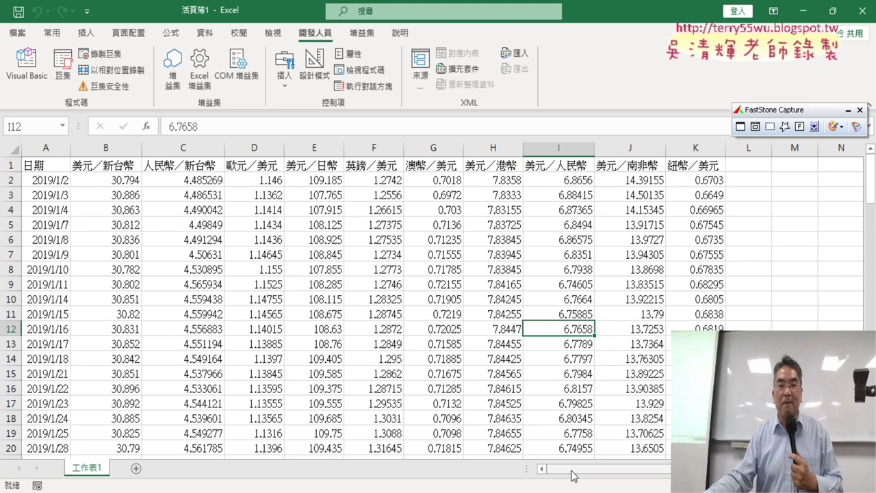
left_click(24, 74)
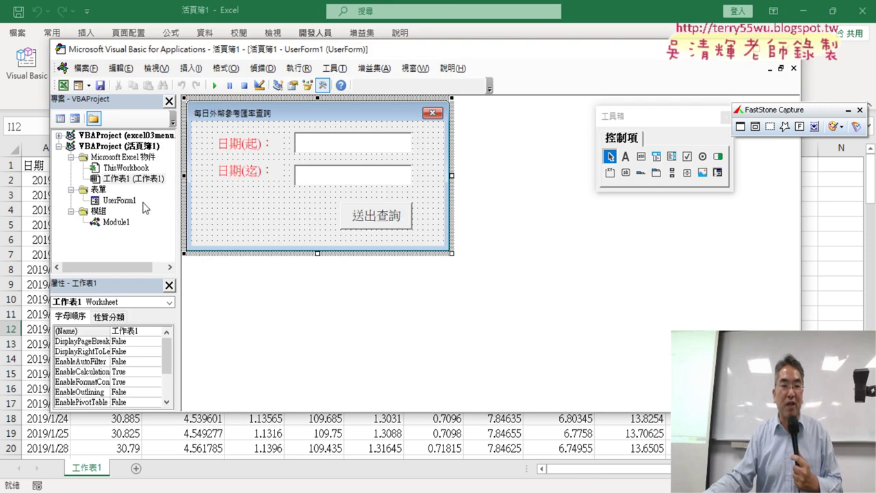
left_click(121, 200)
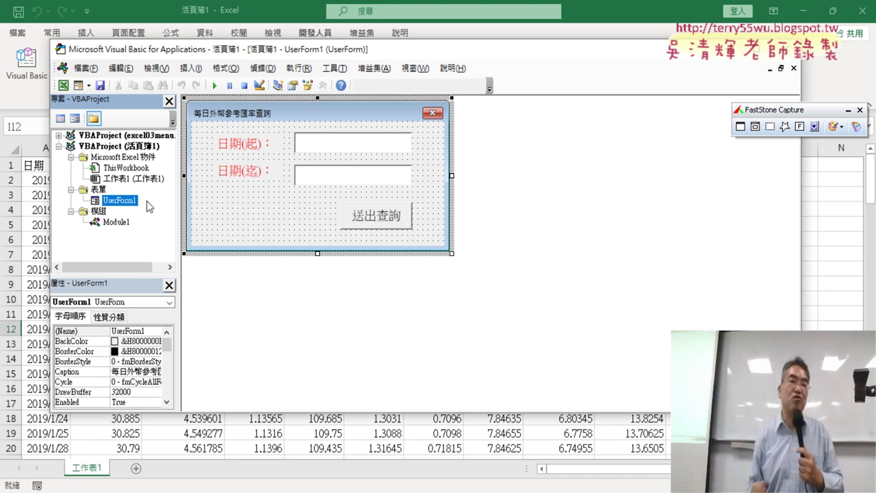
Step: Return to the worksheet and scroll right past column K to the empty columns
left_click(534, 431)
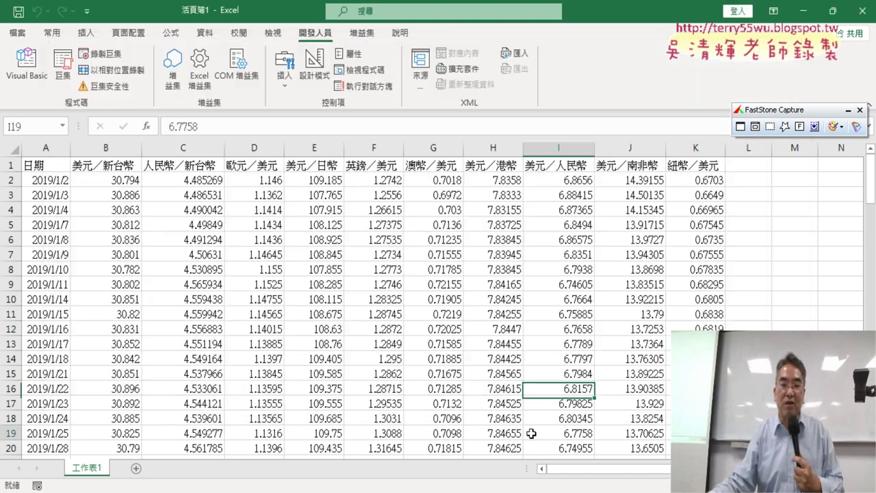
left_click_drag(587, 470, 691, 470)
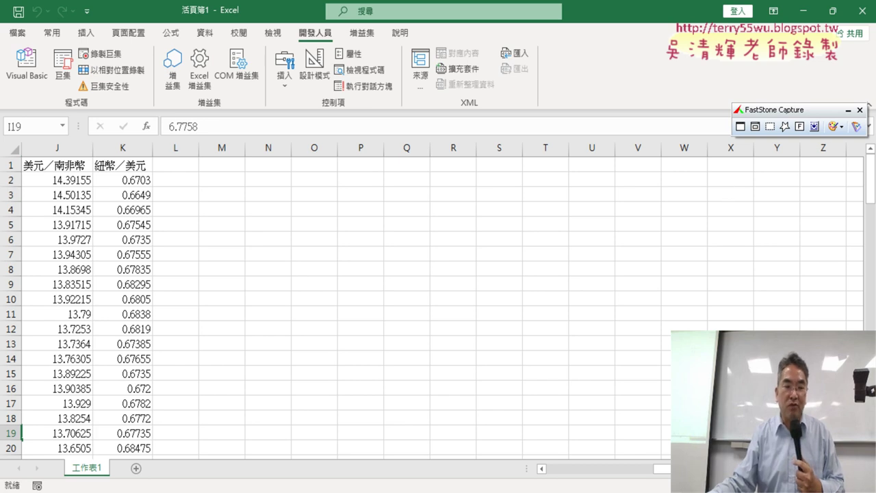
left_click(849, 109)
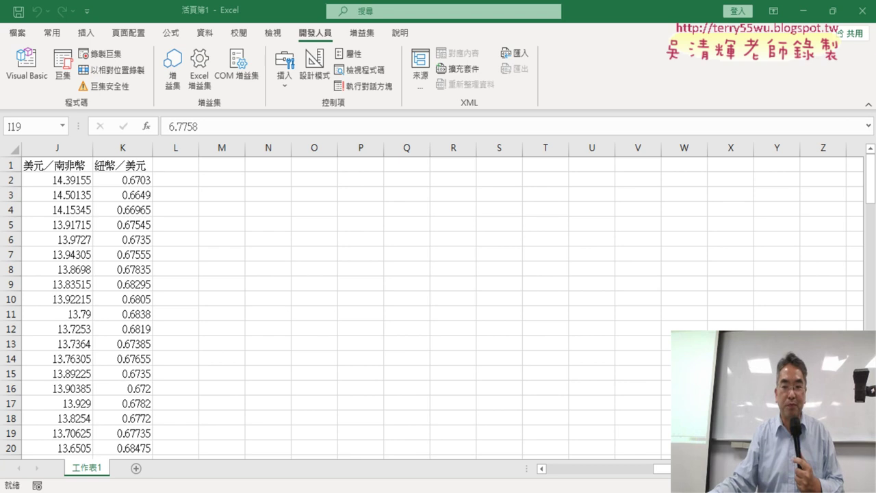
scroll(671, 287, "right", 2)
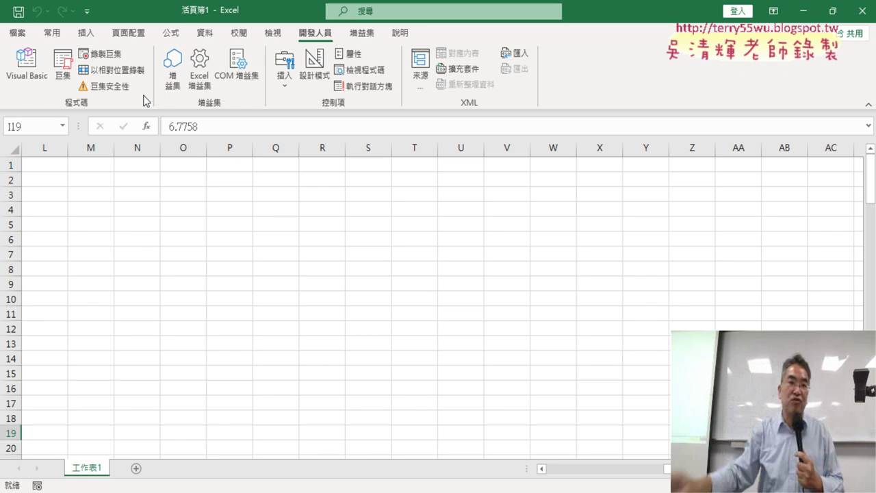
Step: Open Module1's code and type 'sub' on the line below the existing End Sub
left_click(37, 84)
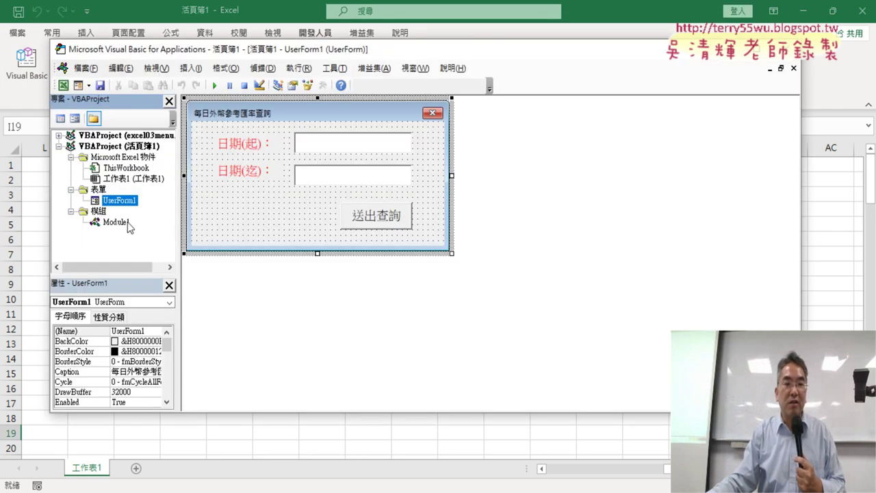
left_click(117, 223)
double_click(121, 225)
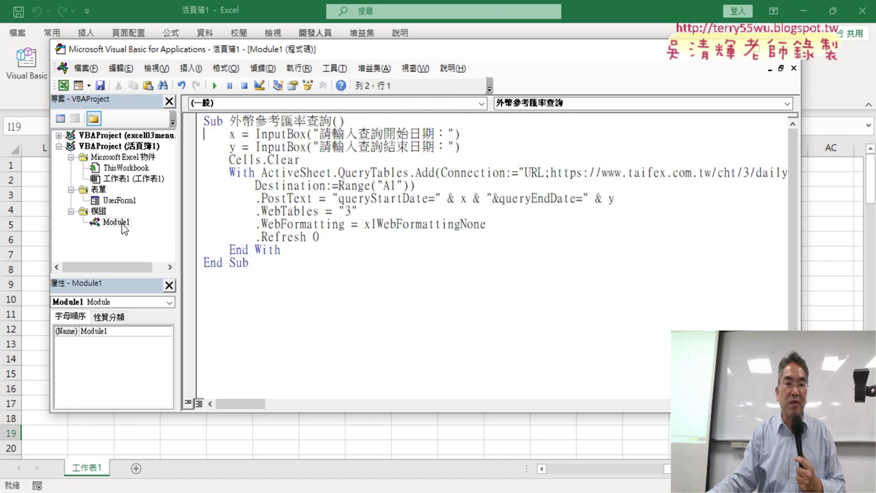
left_click(228, 276)
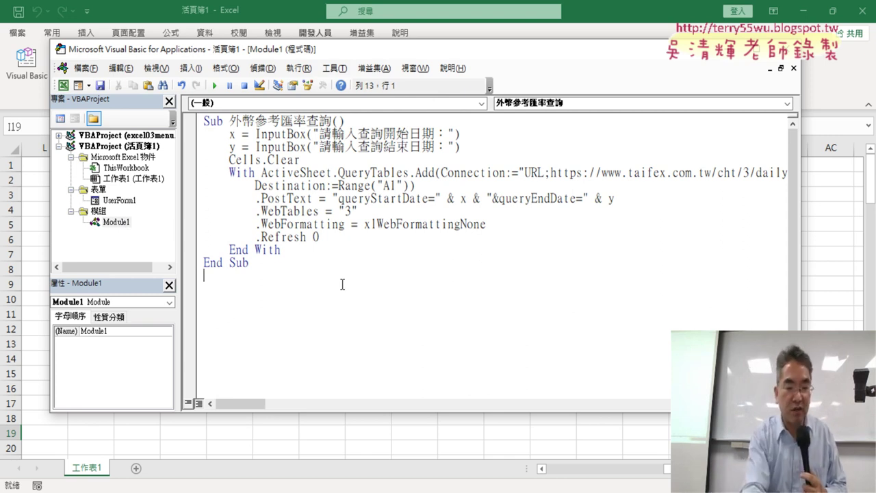
type("sub")
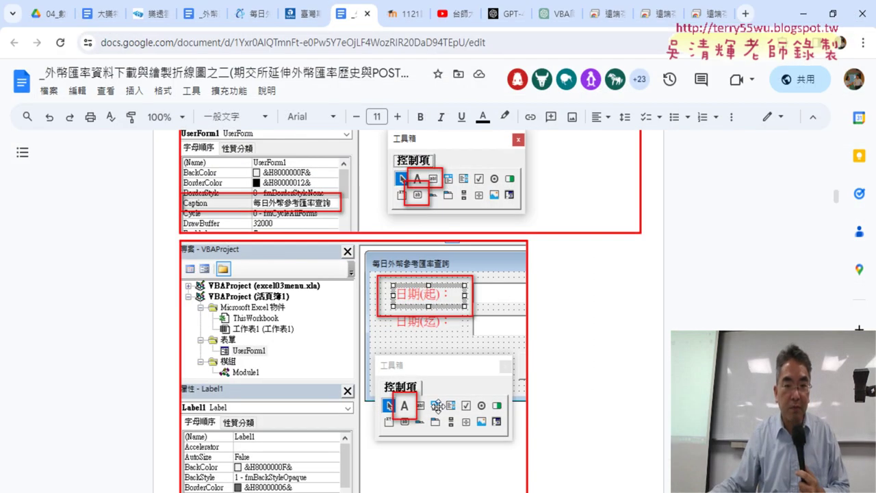
scroll(532, 240, "down", 5)
scroll(589, 205, "down", 3)
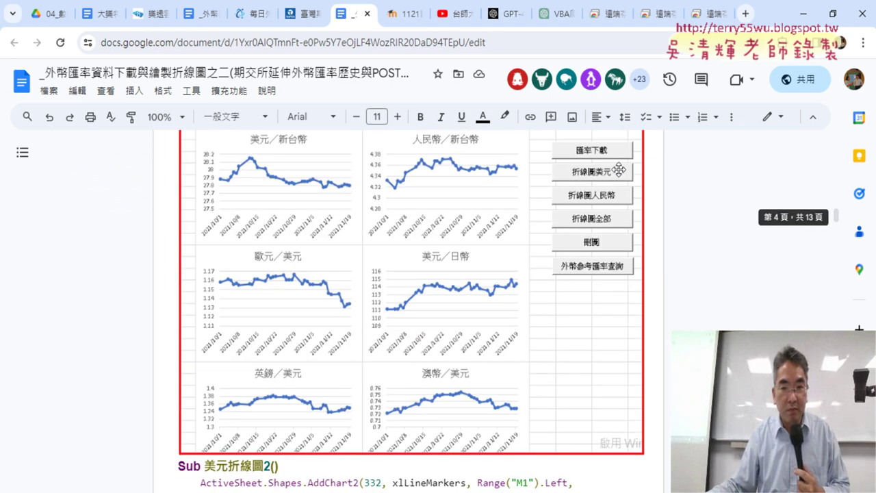
scroll(594, 230, "up", 1)
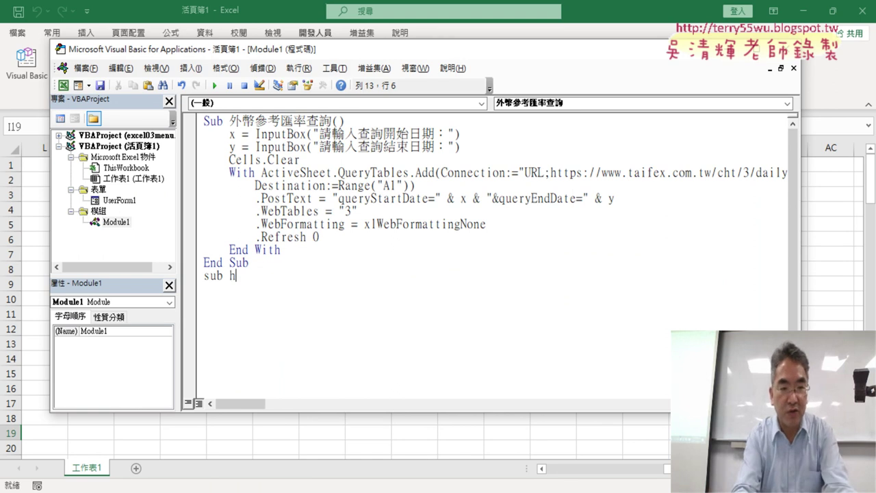
Step: Name the new procedure 匯率查詢 and indent the first line of its body
type("會")
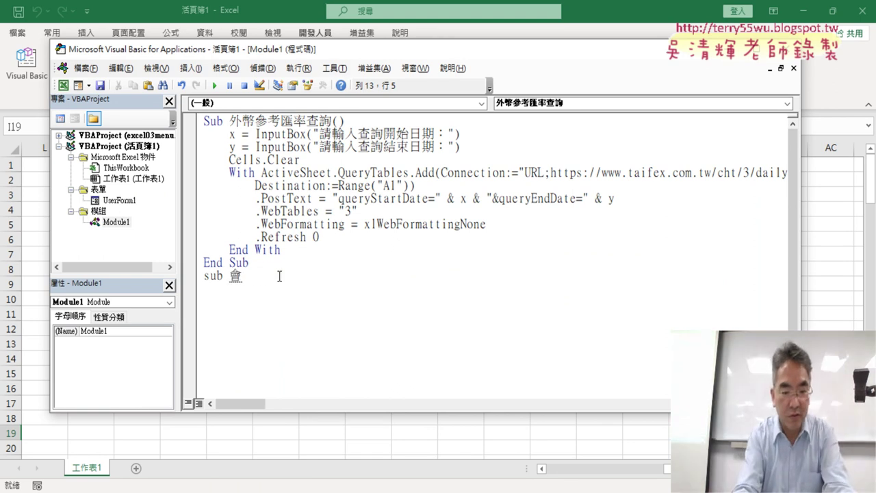
type("ㄌㄩ率查")
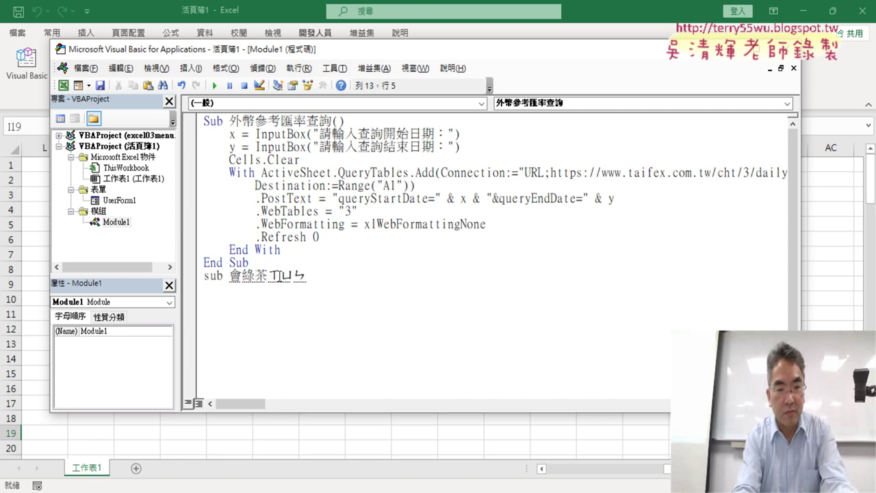
type("詢")
key("Return")
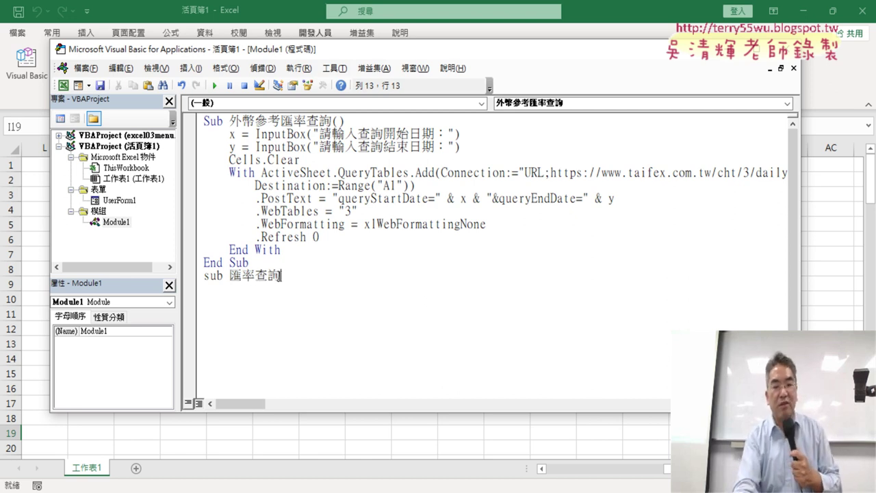
key("Return")
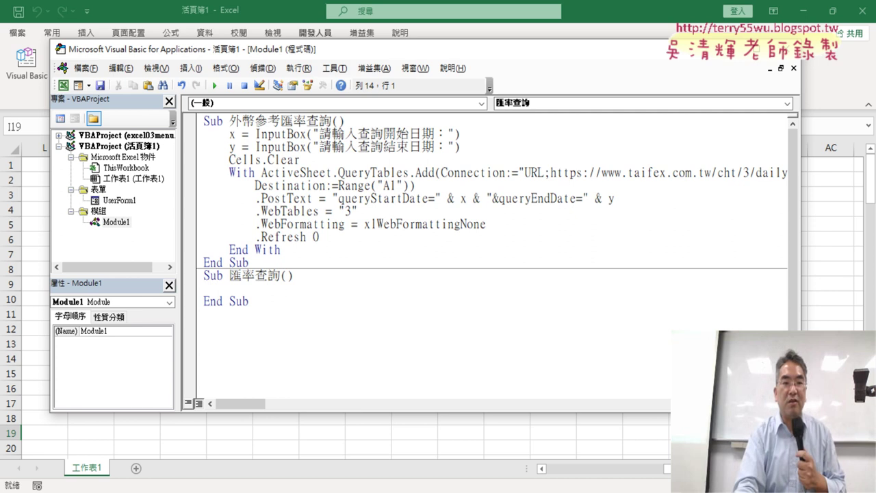
key("Tab")
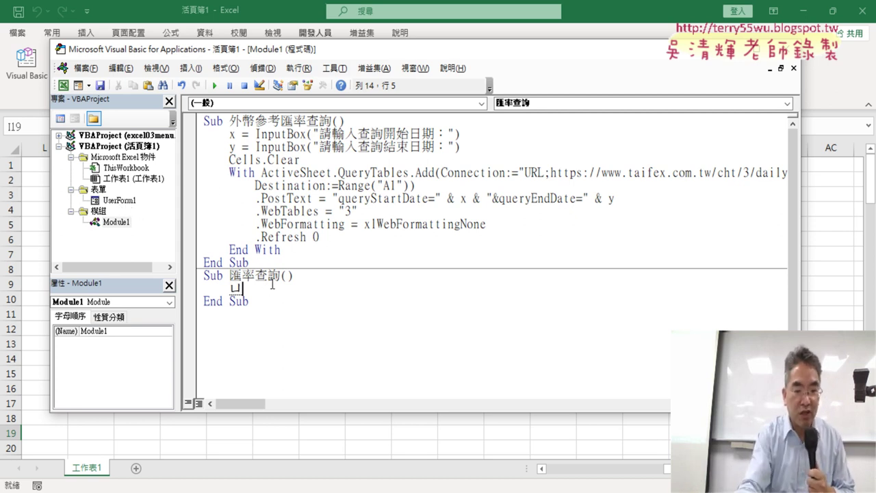
Step: Write UserForm1.Show as the procedure body, then move the editor window aside
type("user")
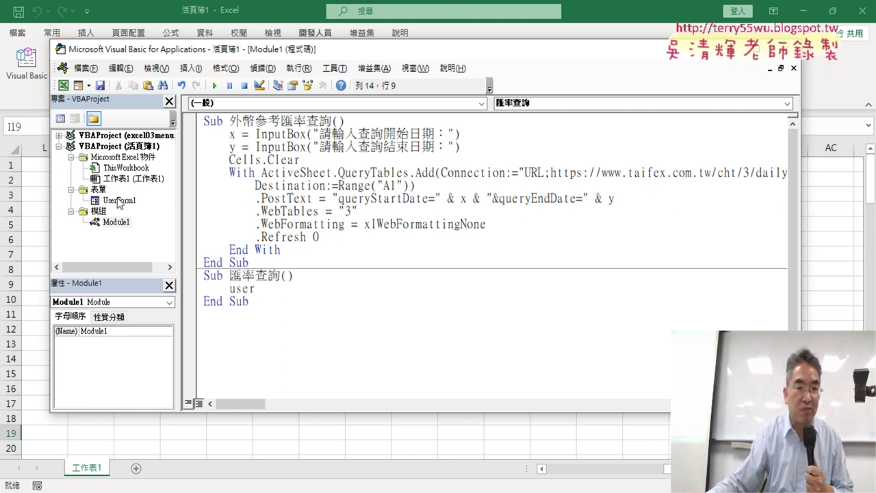
type("fo")
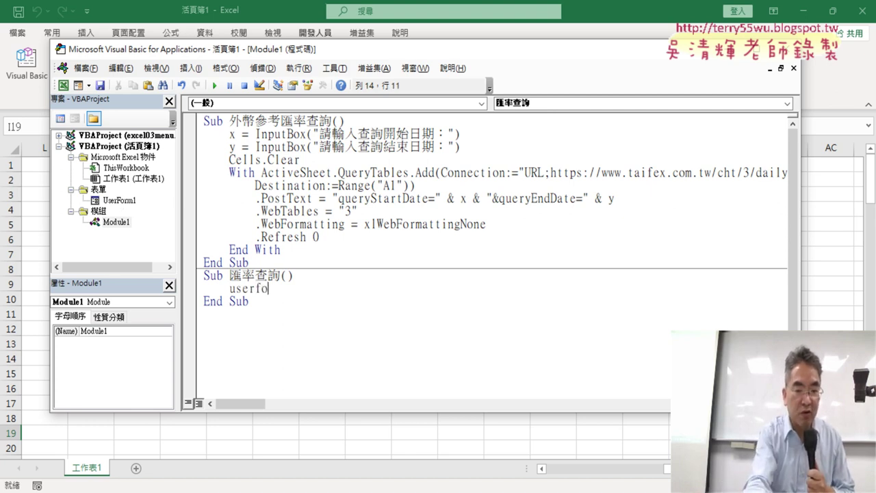
type("rm1")
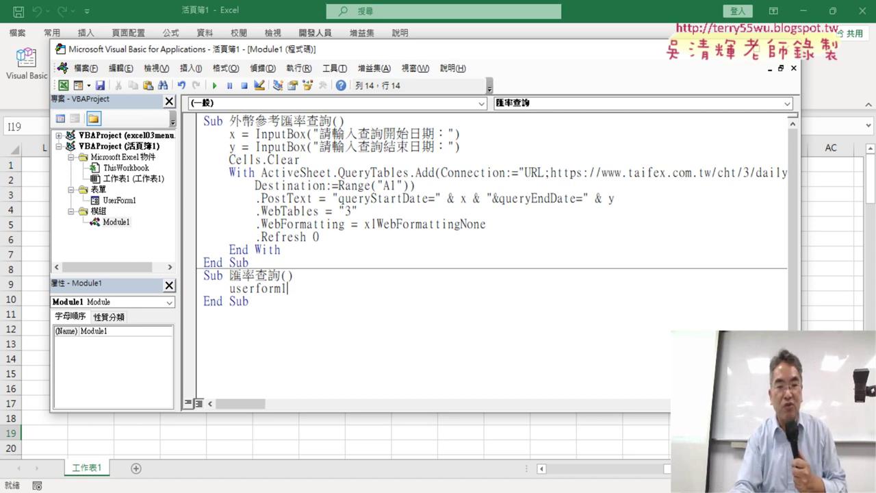
type(".")
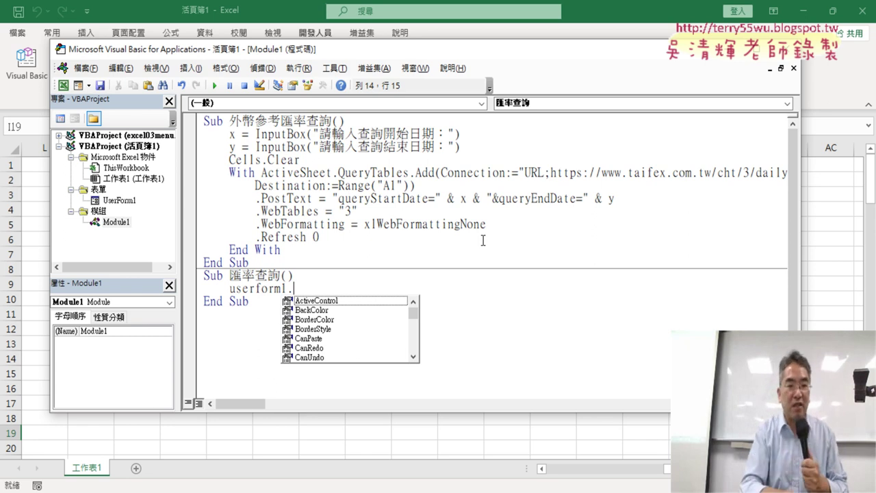
type("sh")
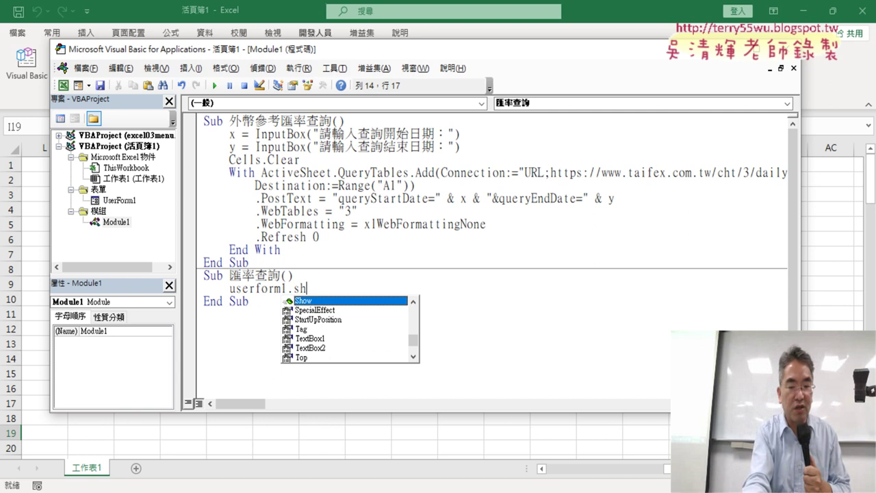
type("ow")
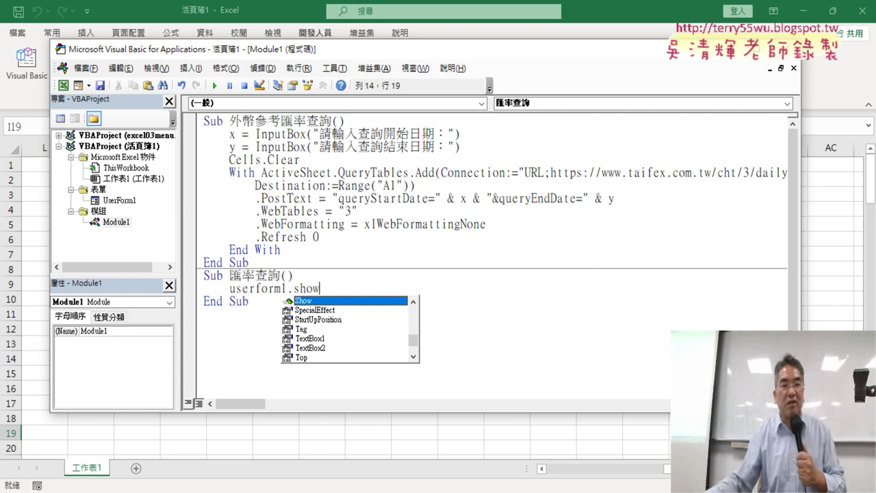
left_click(640, 315)
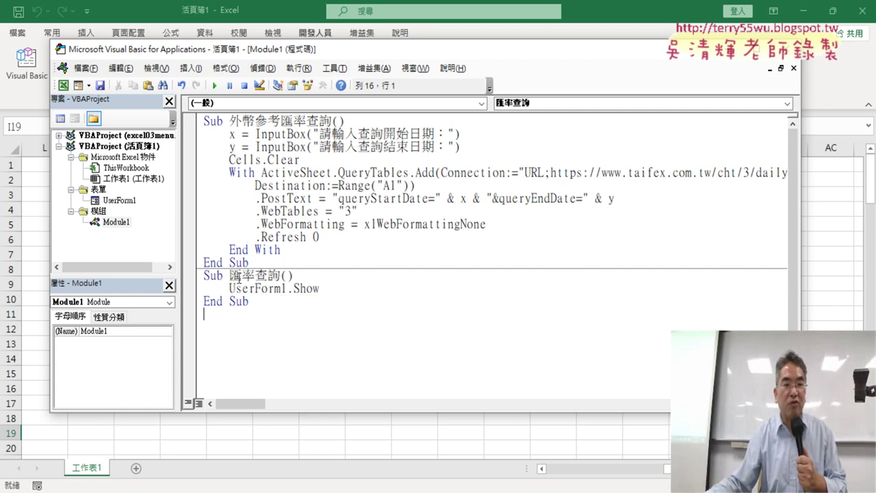
left_click_drag(230, 275, 281, 275)
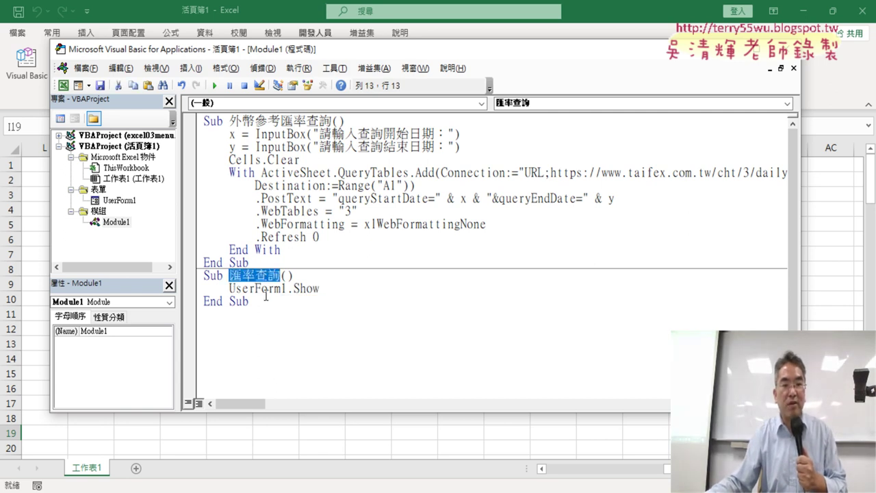
left_click(266, 291)
left_click_drag(333, 51, 547, 60)
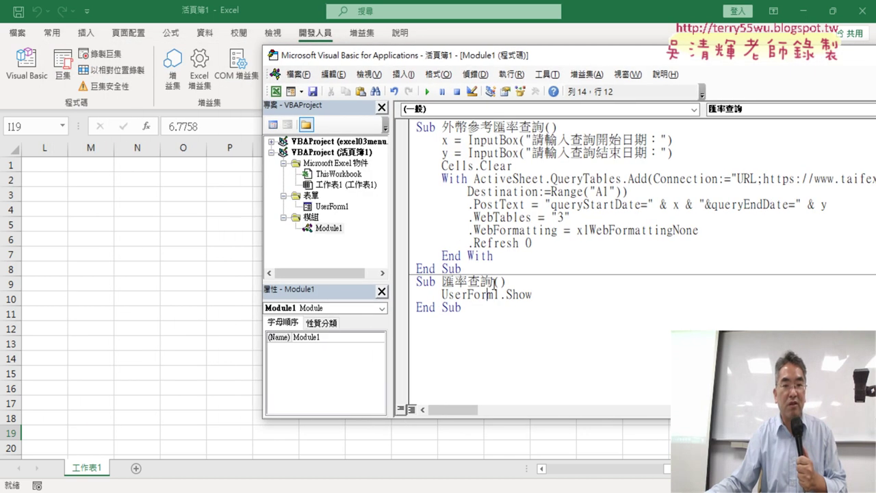
Step: Run the 匯率查詢 macro twice from Module1, closing the 每日外幣參考匯率查詢 form each time
left_click(427, 91)
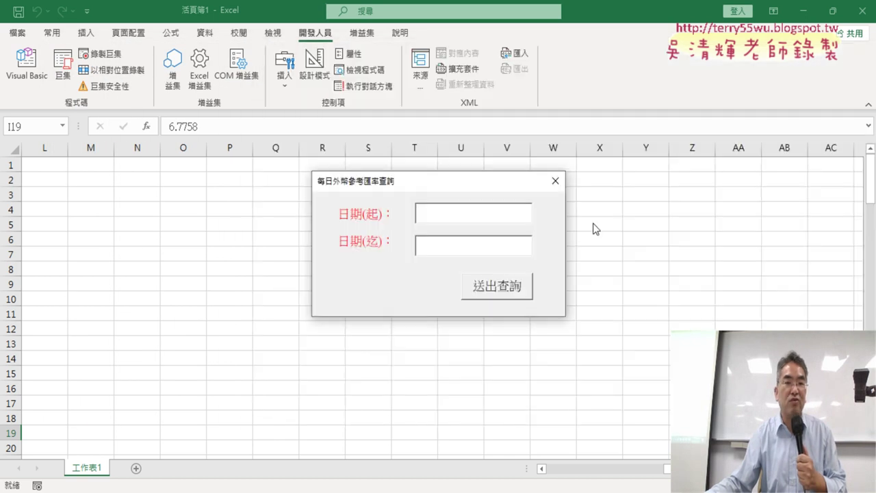
left_click(556, 180)
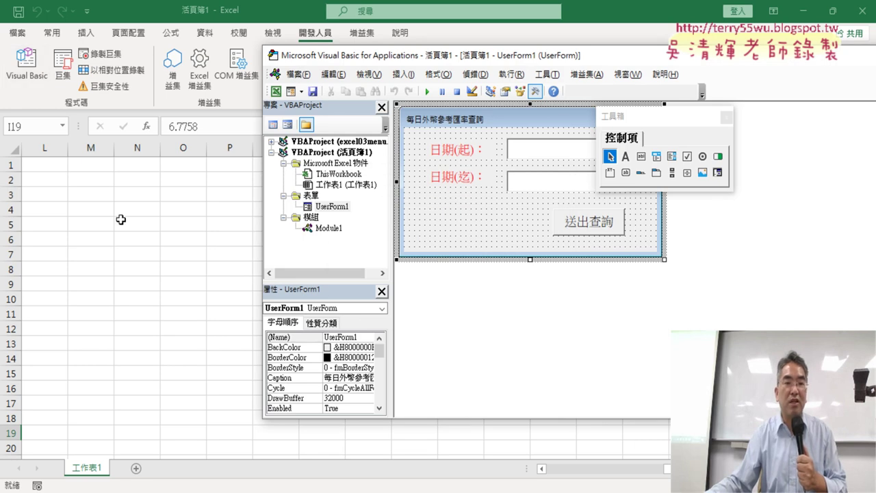
double_click(330, 228)
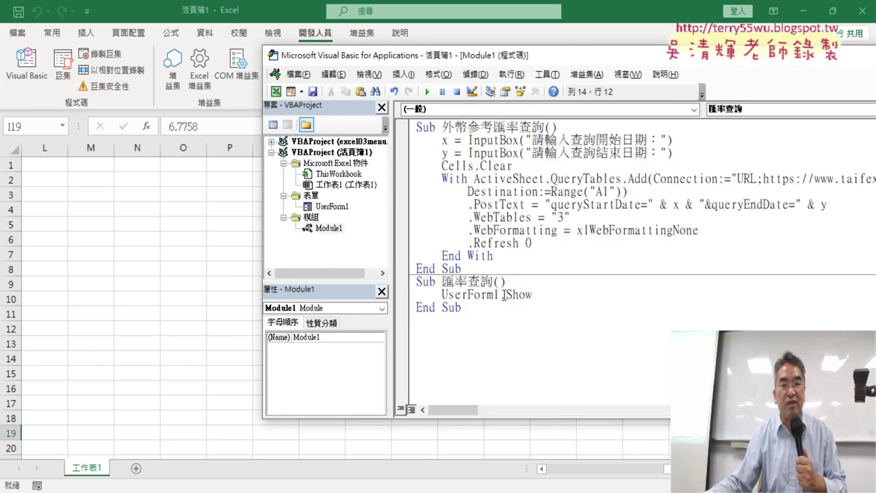
mouse_move(443, 282)
left_mouse_down()
mouse_move(493, 282)
mouse_move(441, 296)
left_mouse_up()
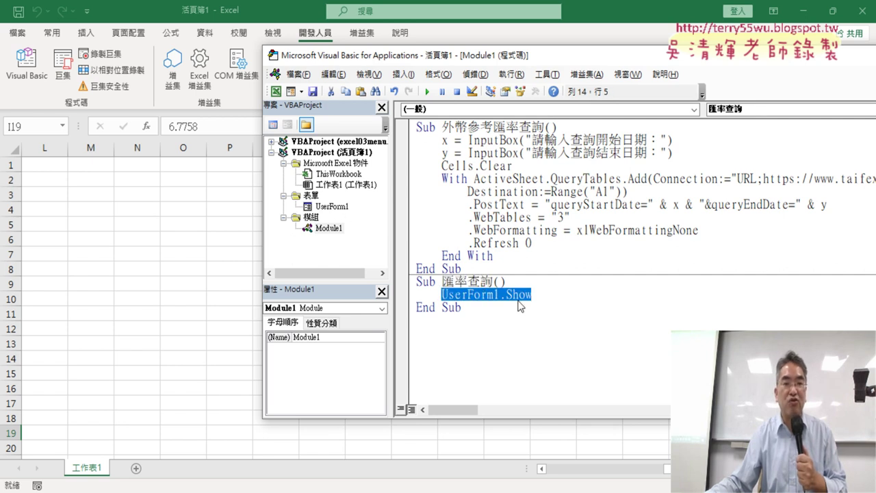
left_click(427, 91)
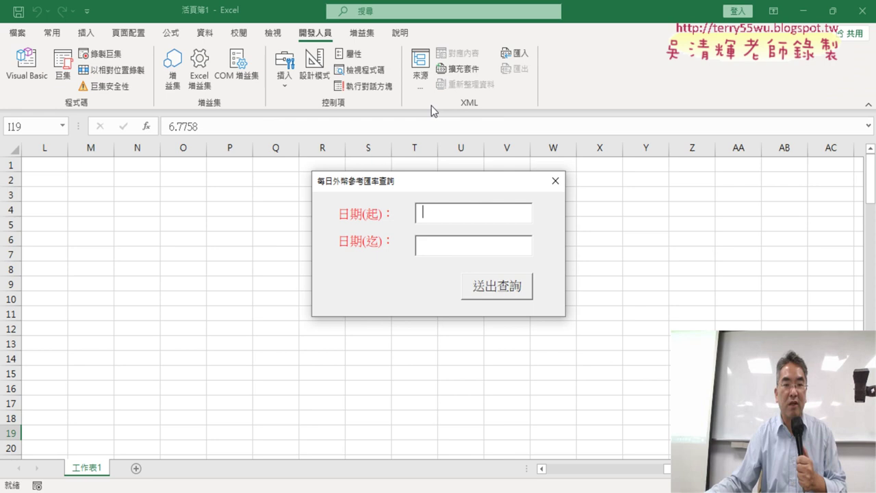
left_click(554, 182)
Step: Draw a form-control button across W2:Y3 and assign it the 匯率查詢 macro, copying the macro name
left_click(160, 221)
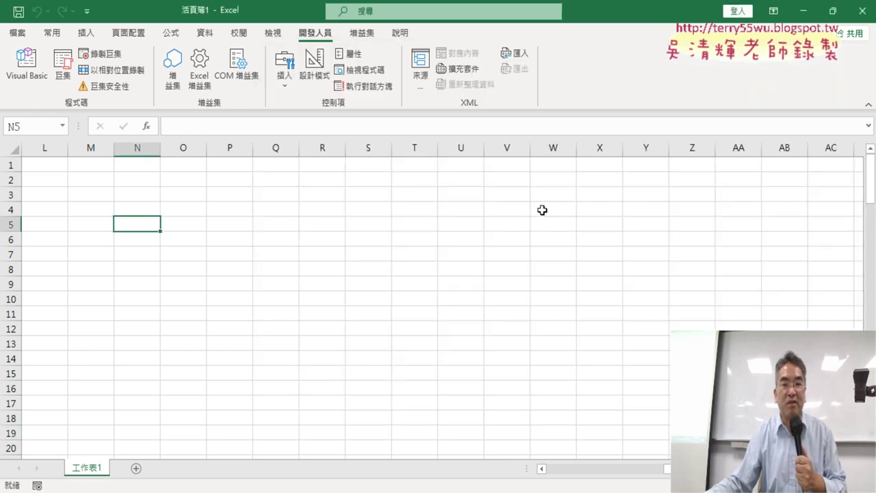
left_click(289, 88)
left_click(278, 122)
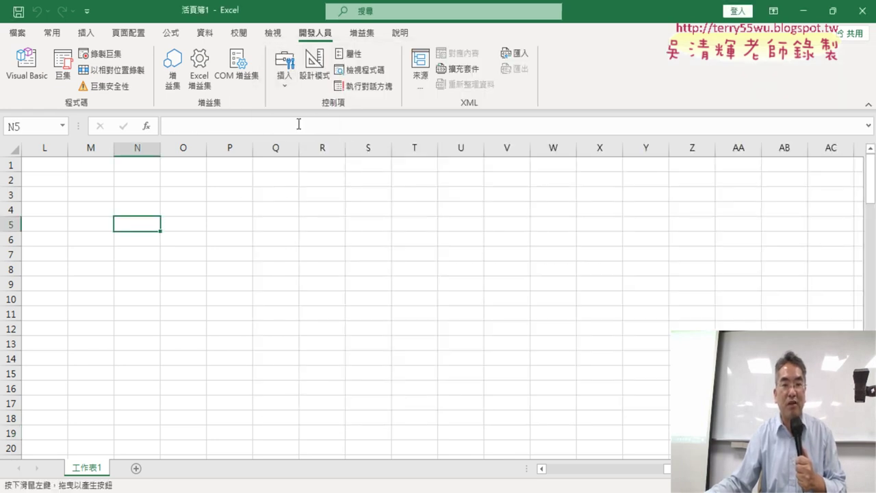
left_click_drag(554, 161, 671, 193)
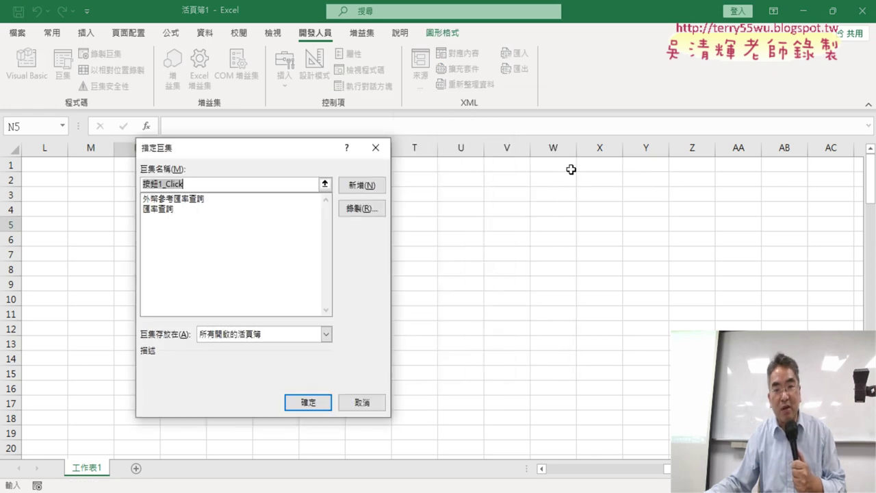
left_click(166, 209)
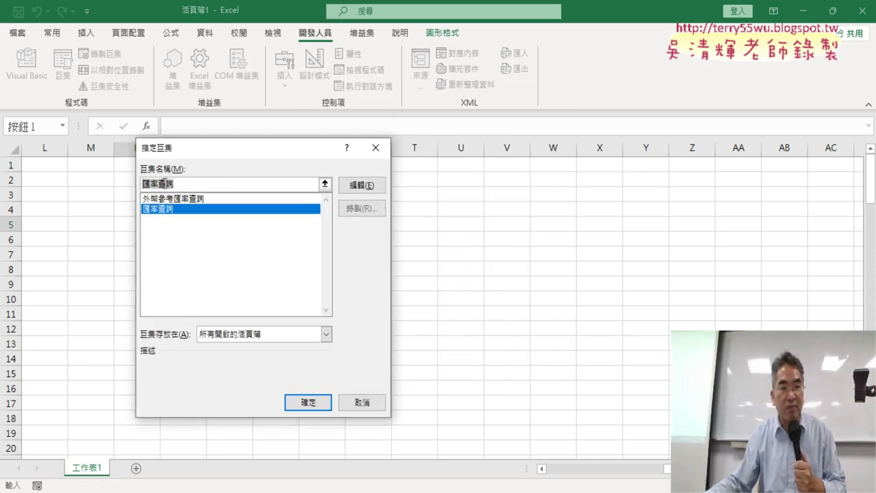
right_click(165, 184)
left_click(200, 208)
left_click(309, 402)
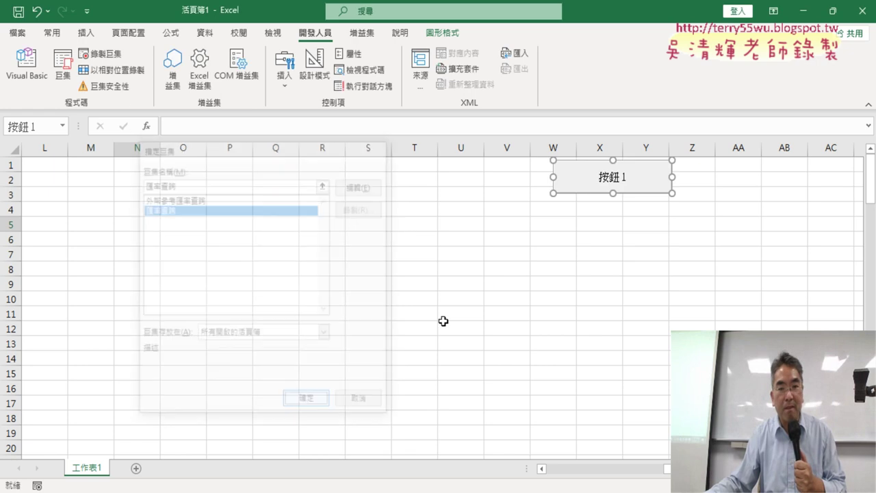
Step: Replace the caption 按鈕1 with 匯率查詢 and click the button to test it
left_click(601, 179)
key("ctrl+a")
key("BackSpace")
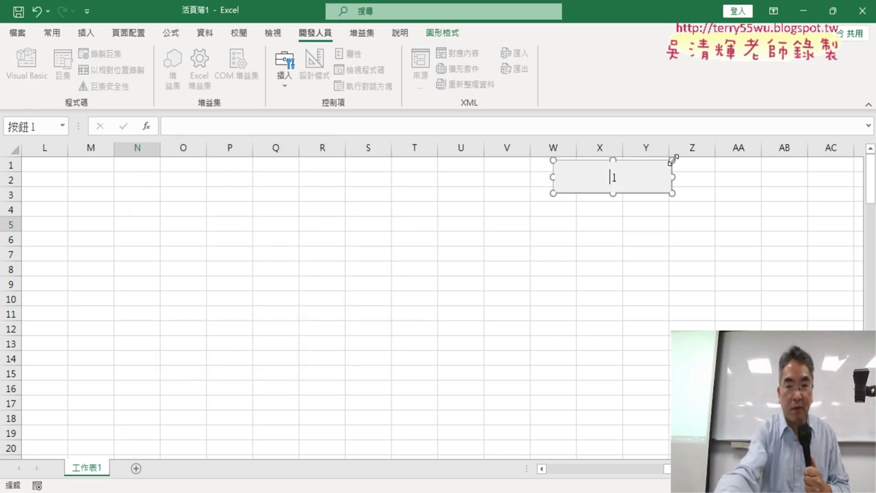
key("ctrl+v")
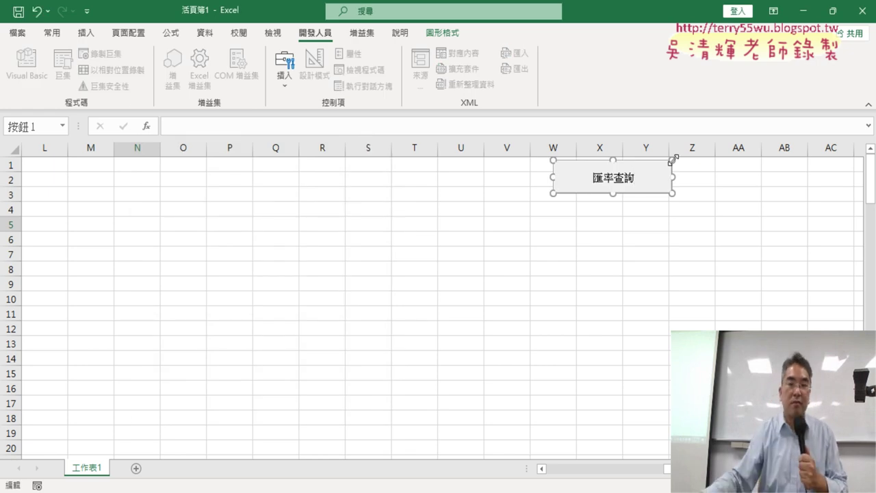
left_click(644, 301)
left_click(625, 186)
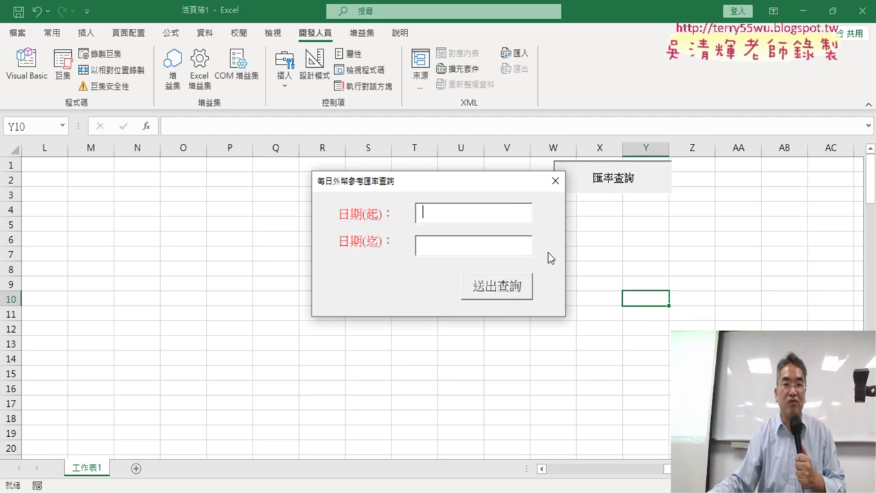
Step: Close and reopen the query form via the 匯率查詢 button, close it again, then return to the VBA editor
left_click(555, 180)
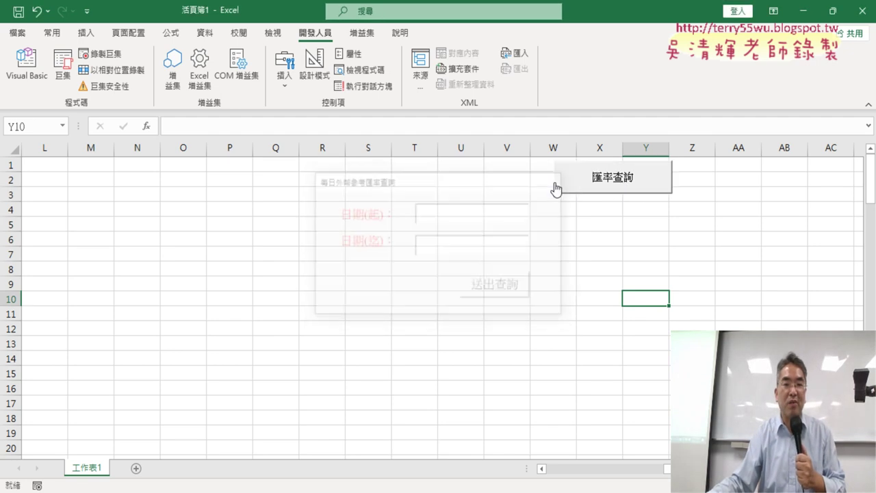
left_click(630, 190)
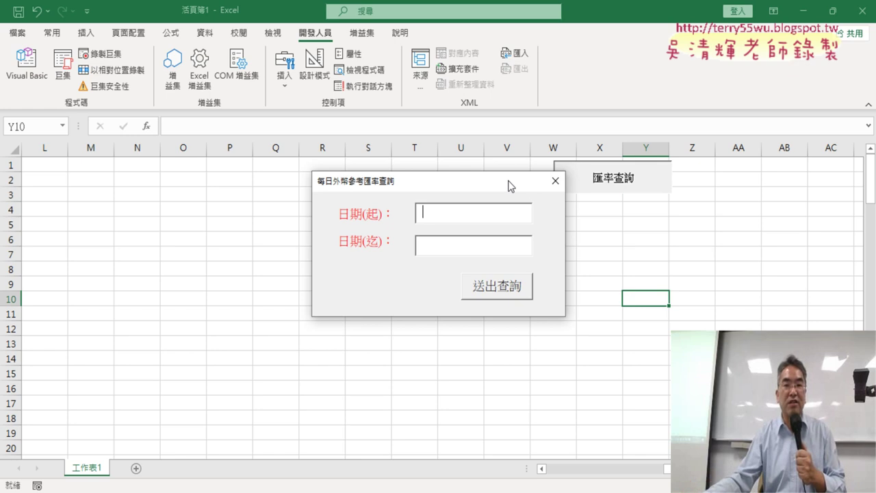
left_click_drag(510, 186, 477, 200)
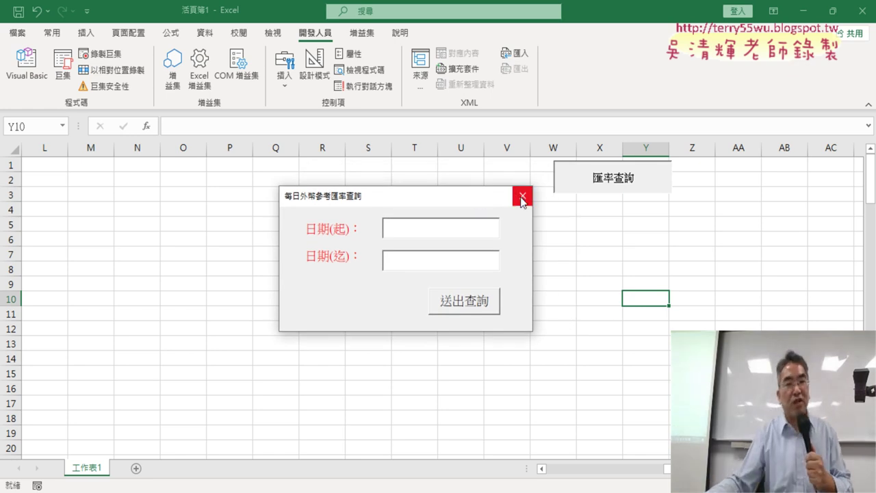
left_click(523, 196)
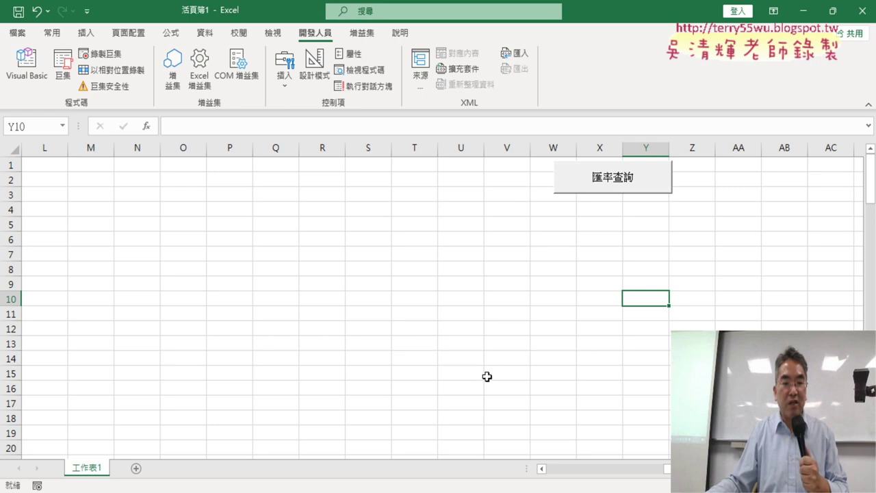
left_click(26, 65)
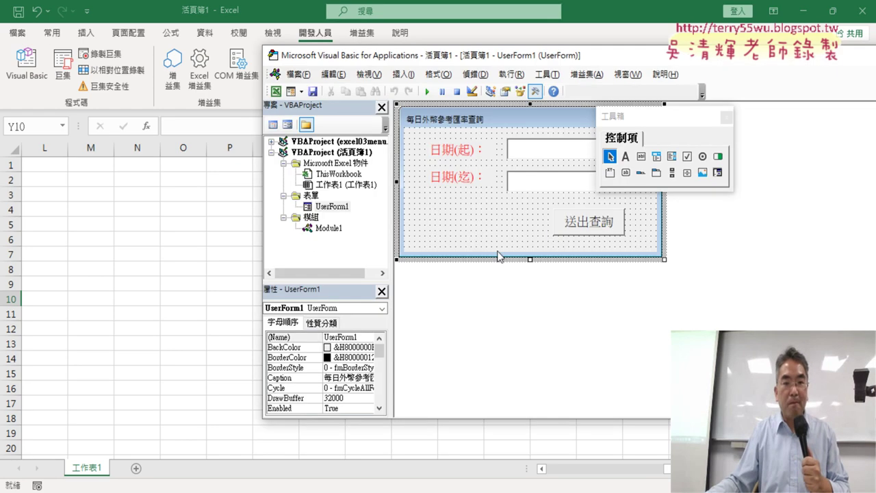
left_click_drag(667, 117, 741, 112)
left_click(594, 230)
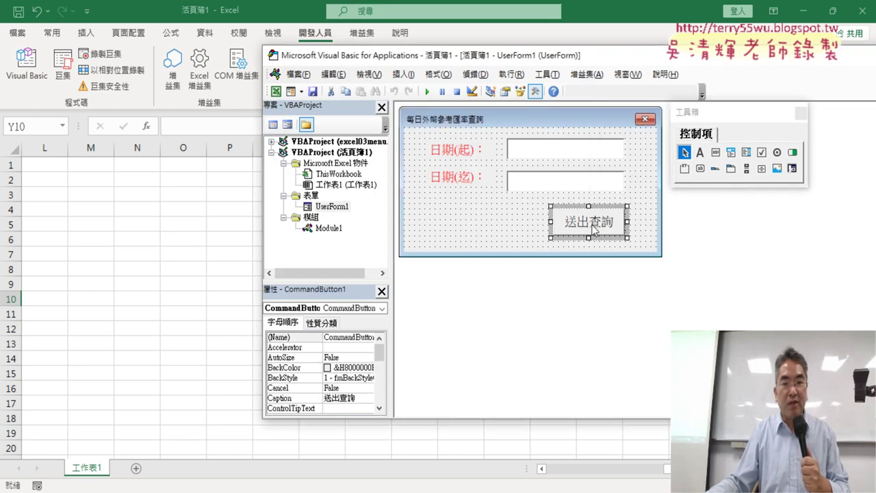
double_click(597, 227)
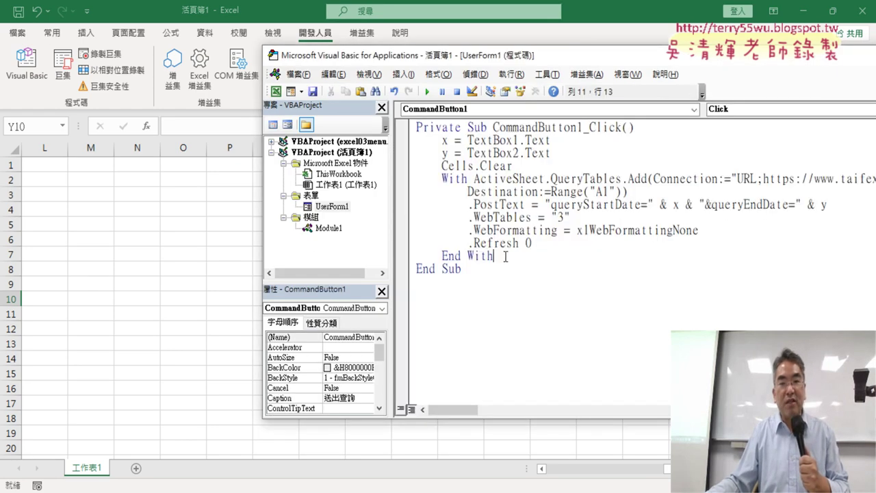
left_click_drag(494, 256, 407, 136)
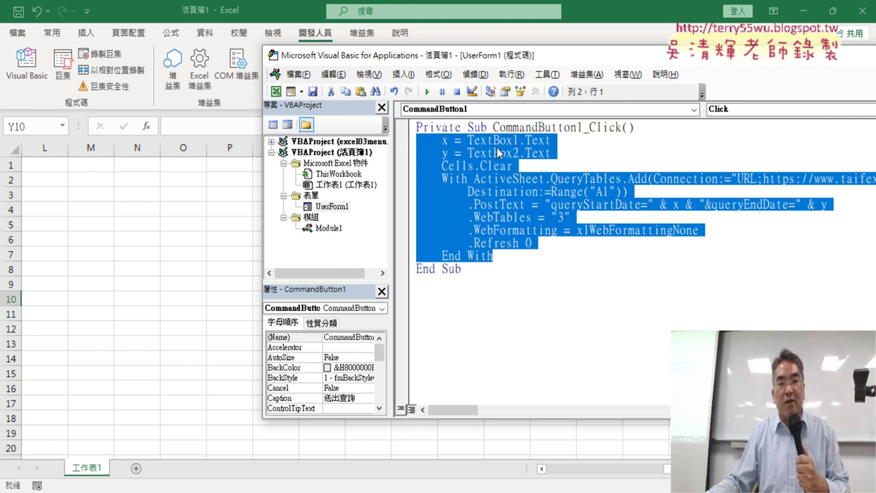
left_click(498, 152)
left_click_drag(469, 140, 560, 138)
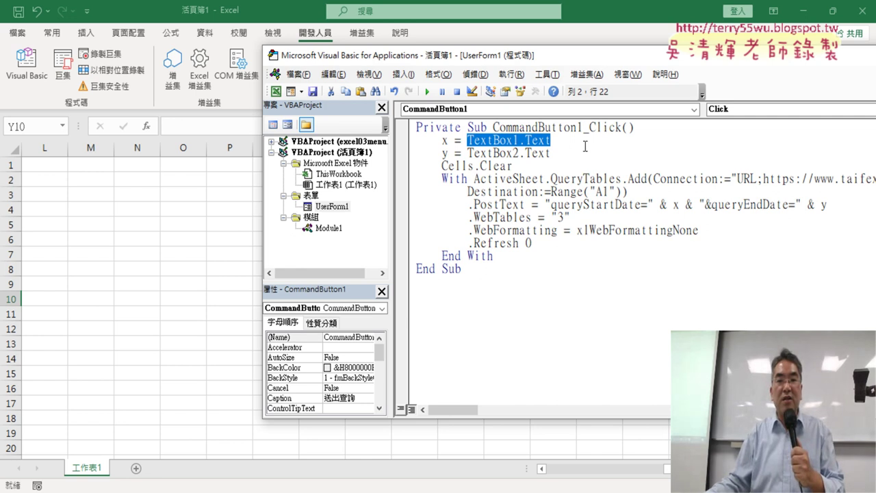
mouse_move(572, 152)
left_mouse_down()
mouse_move(475, 151)
mouse_move(560, 140)
left_mouse_up()
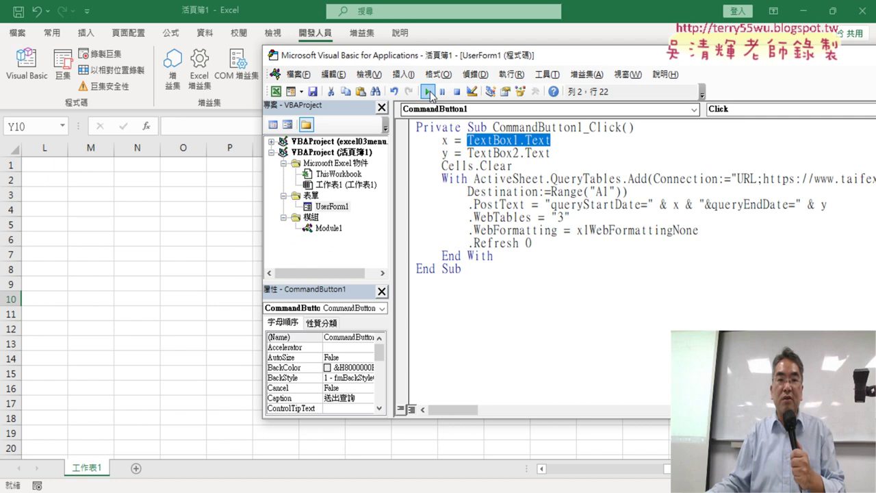
left_click(427, 91)
Step: Close the form, move the VBA window down-left, and select UserForm1.Show in Module1's 匯率查詢 macro
left_click(556, 182)
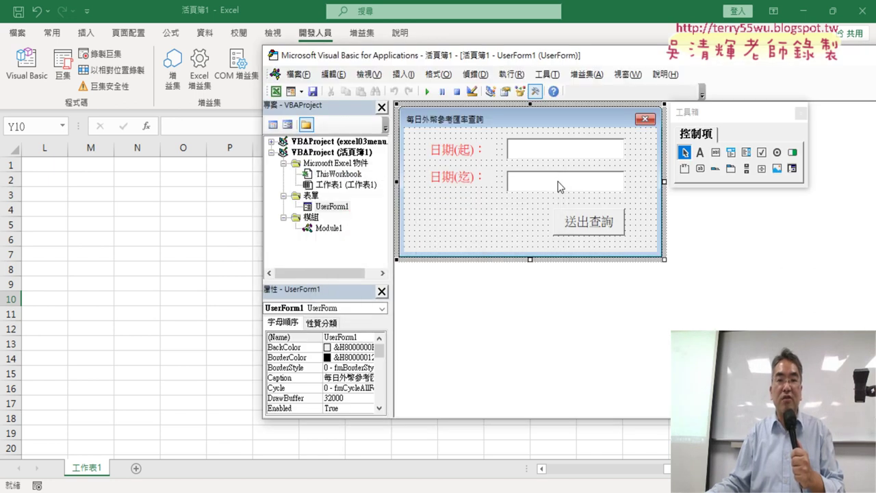
left_click_drag(432, 62, 219, 226)
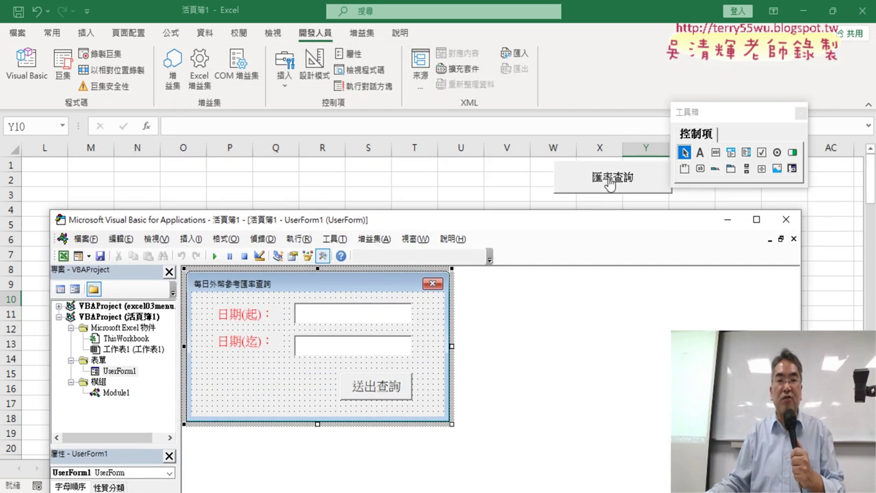
double_click(115, 394)
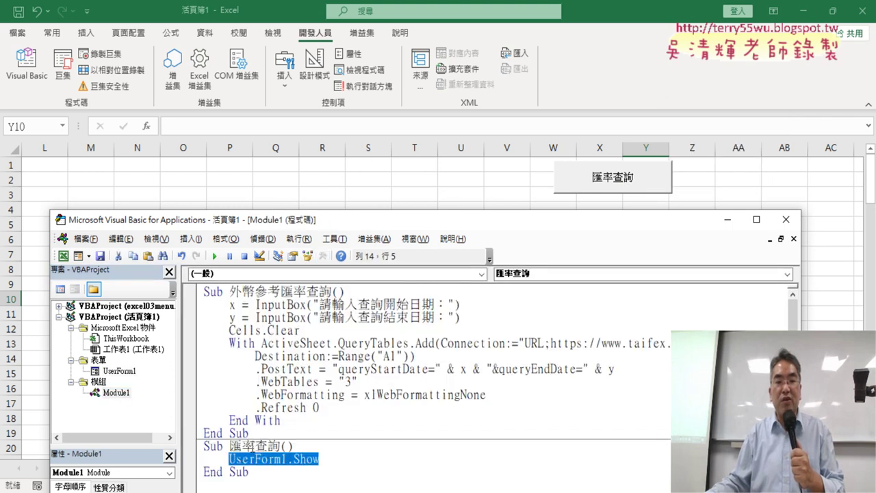
left_click(264, 447)
left_click_drag(327, 463, 233, 459)
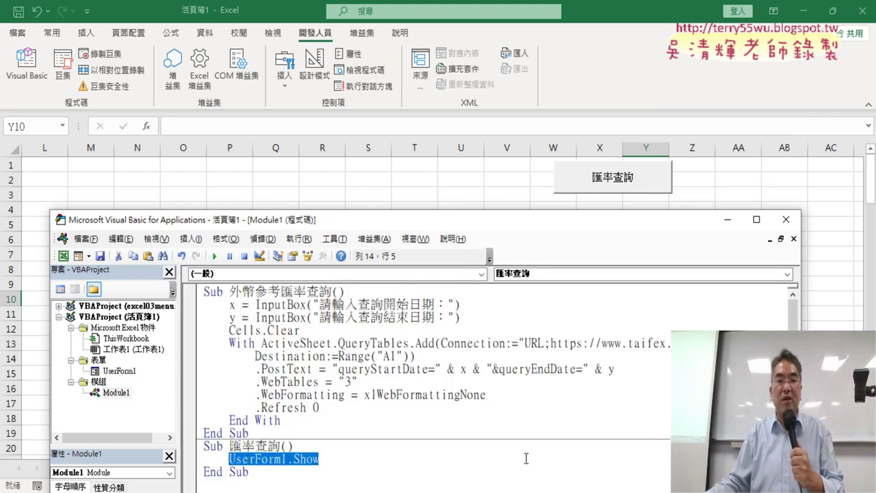